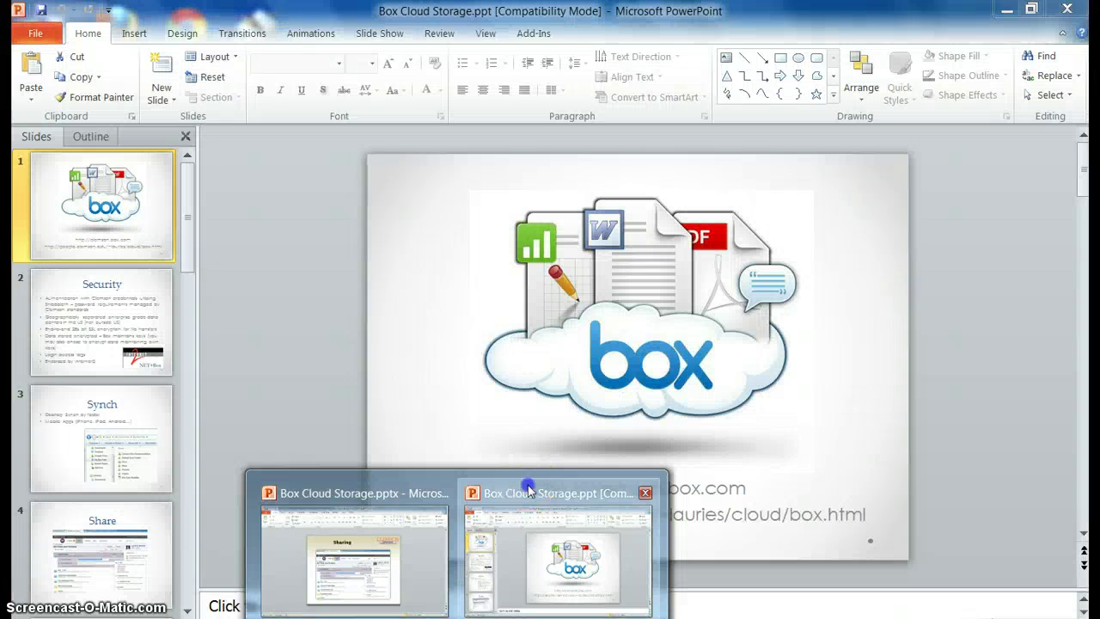
- Bring the Box Cloud Storage.ppt window to the front from the taskbar preview
{"action": "left_click", "coordinate": [528, 490]}
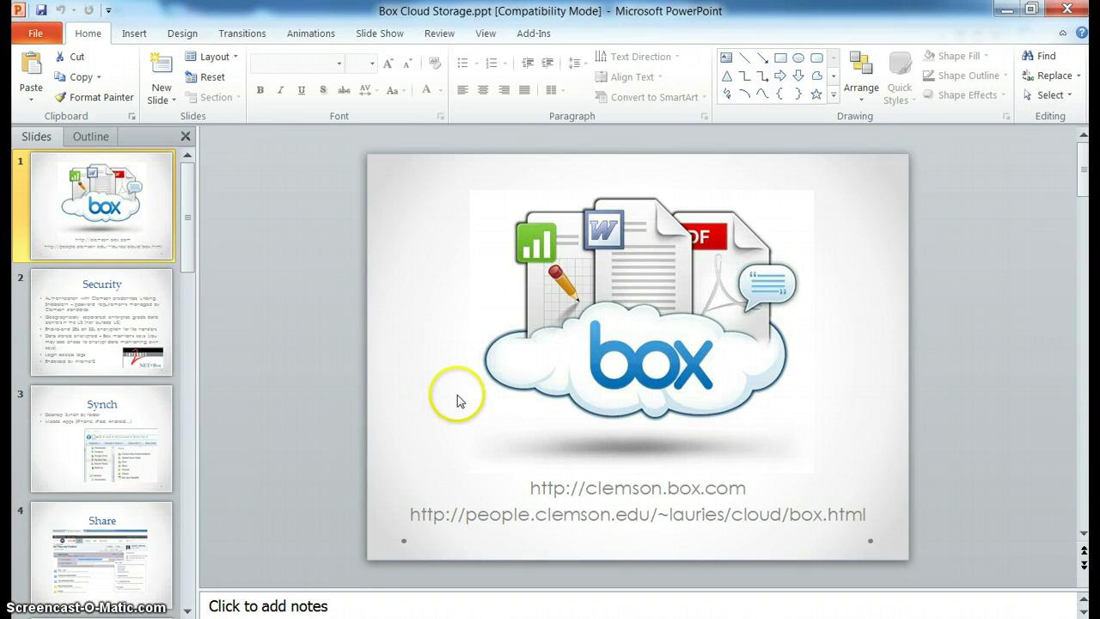
- Compress the Box logo and all other pictures to E-mail (96 ppi) resolution
{"action": "left_click", "coordinate": [599, 268]}
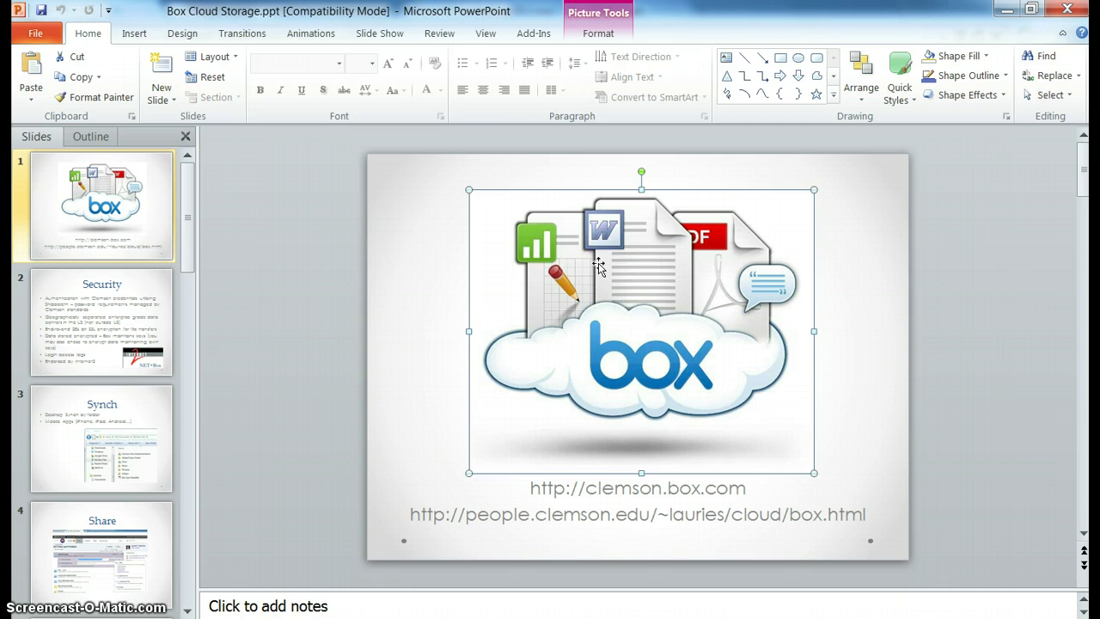
{"action": "left_click", "coordinate": [588, 34]}
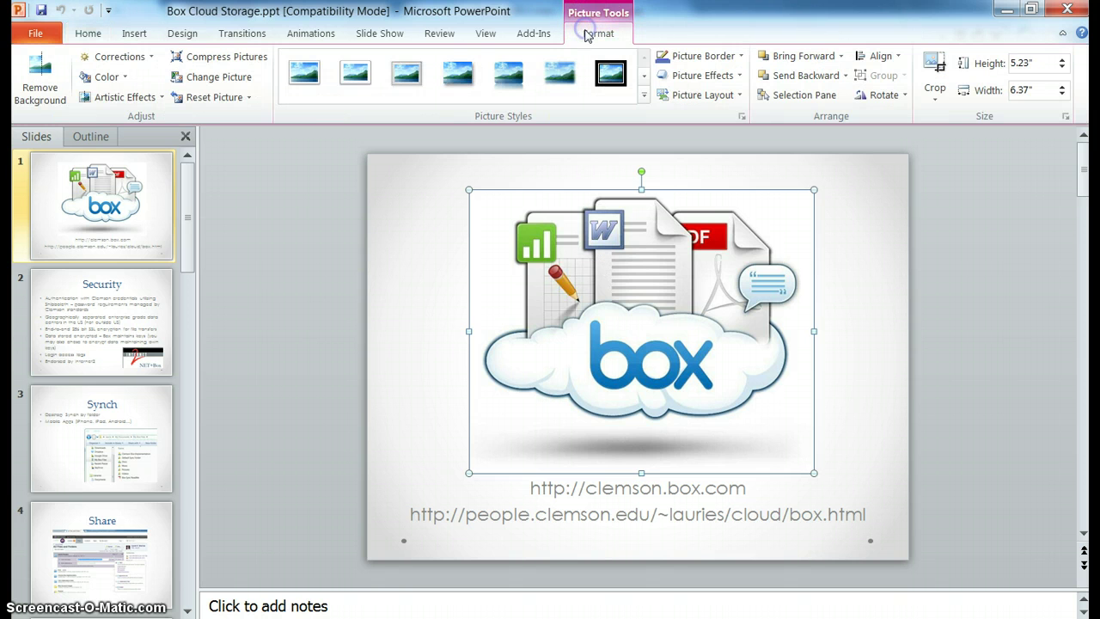
{"action": "left_click", "coordinate": [237, 61]}
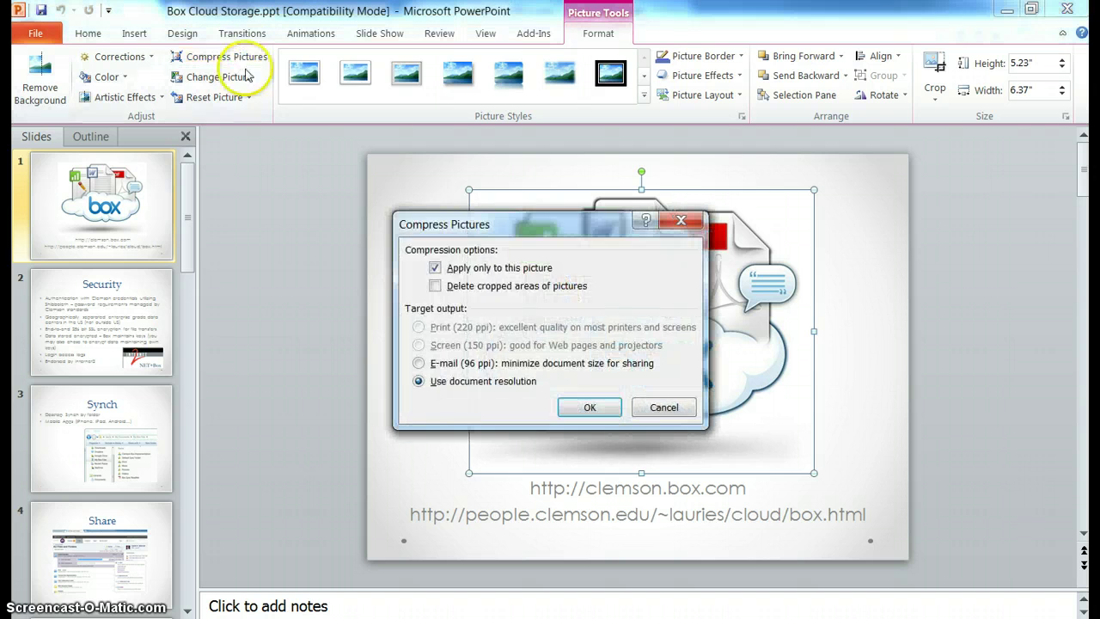
{"action": "left_click", "coordinate": [419, 363]}
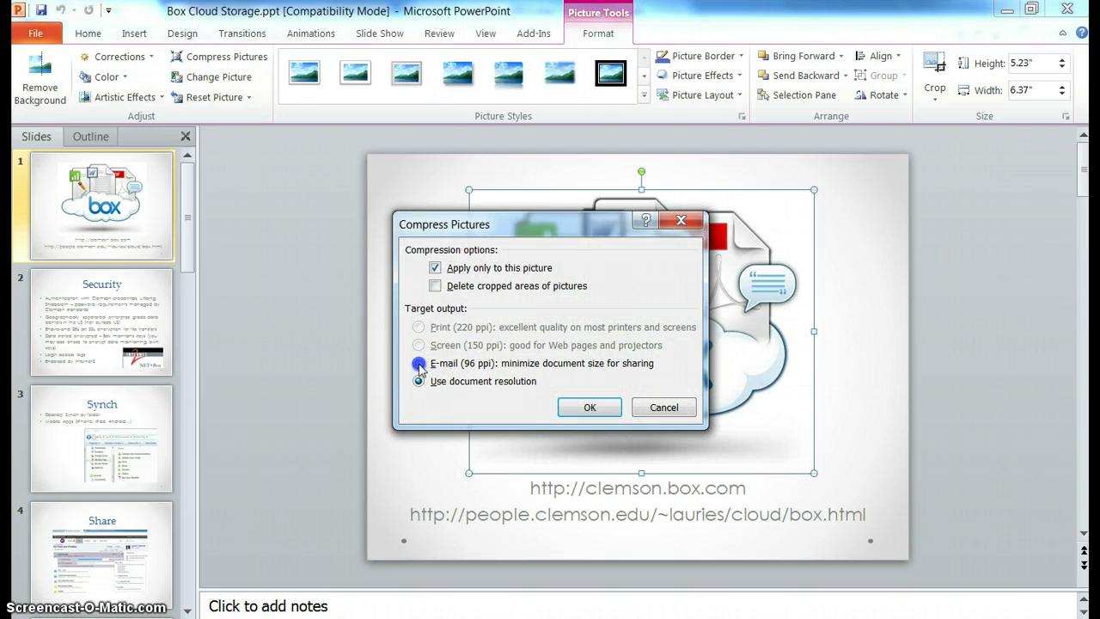
{"action": "left_click", "coordinate": [435, 268]}
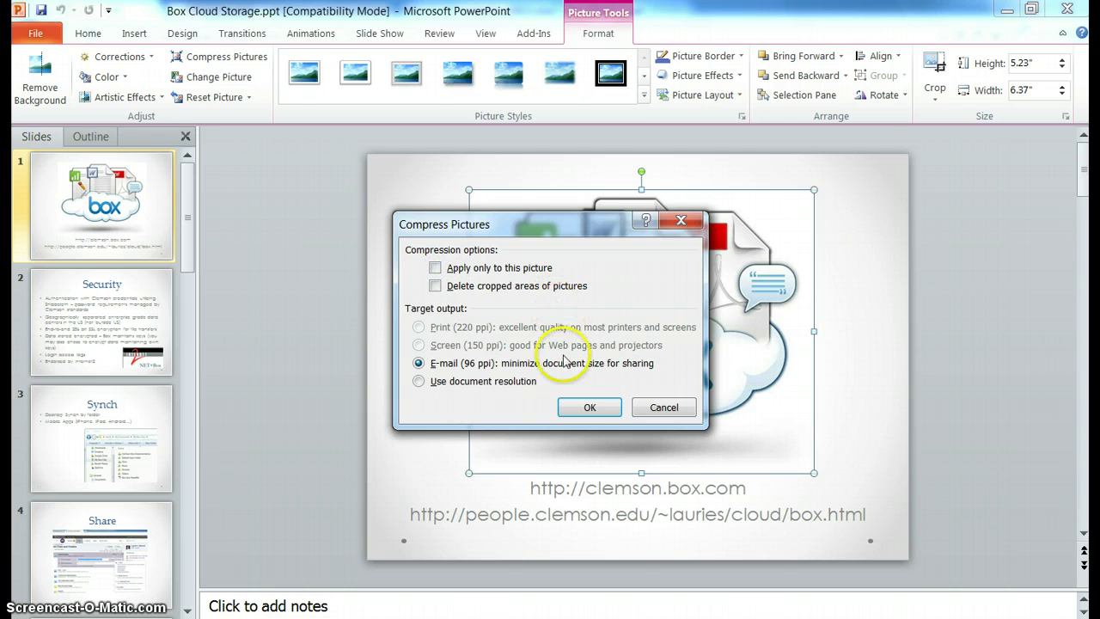
{"action": "left_click", "coordinate": [585, 408]}
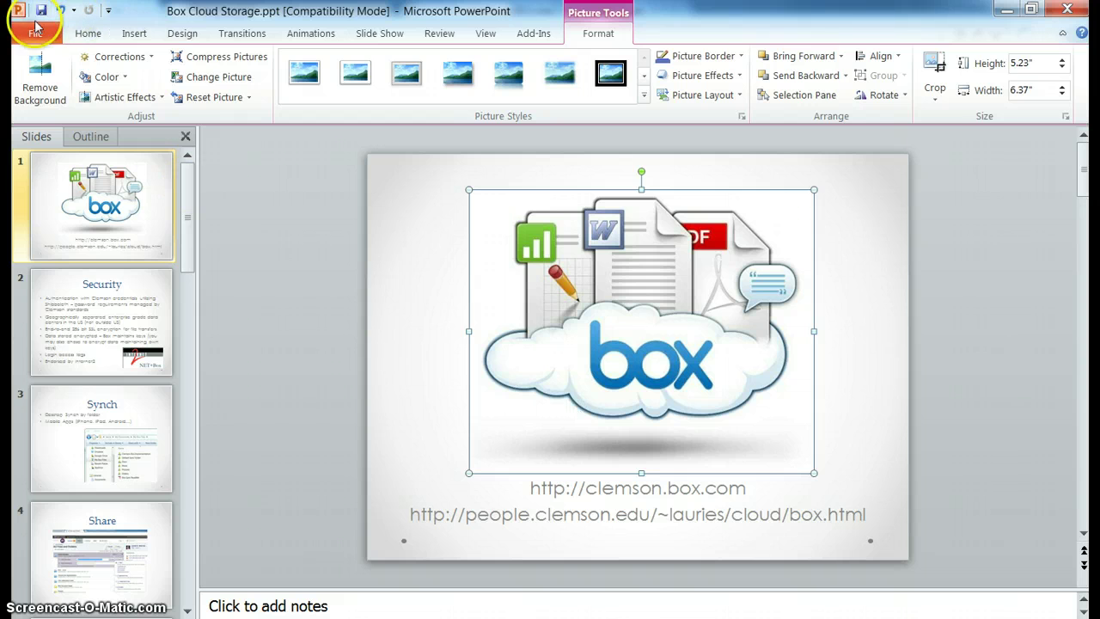
- Save the presentation to the Desktop as Box Cloud Storage.ppt
{"action": "left_click", "coordinate": [35, 30]}
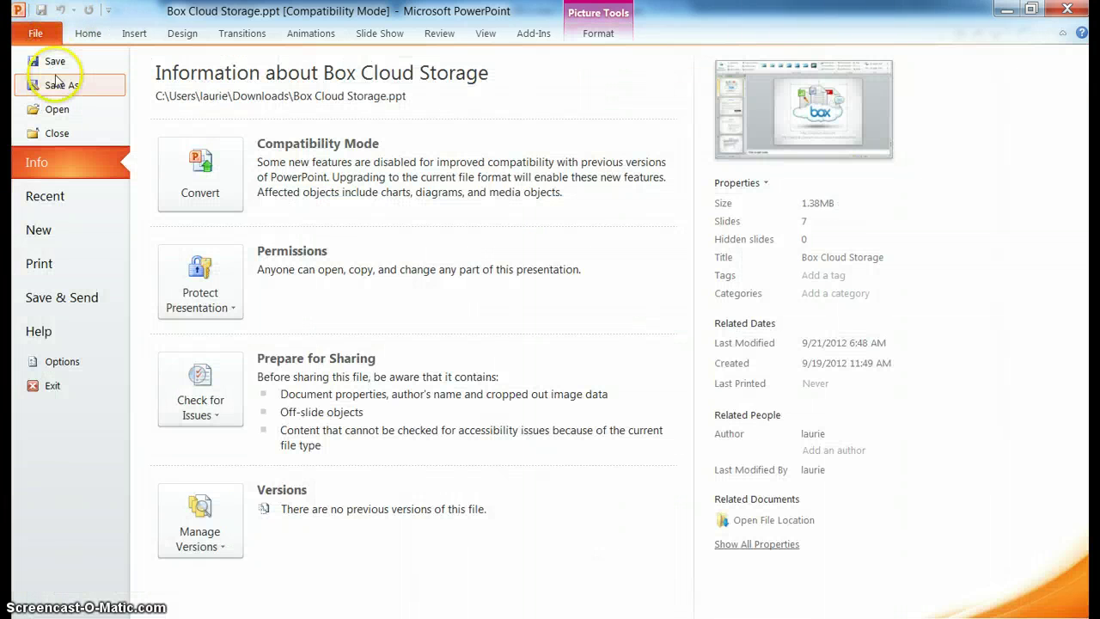
{"action": "key", "text": "Escape"}
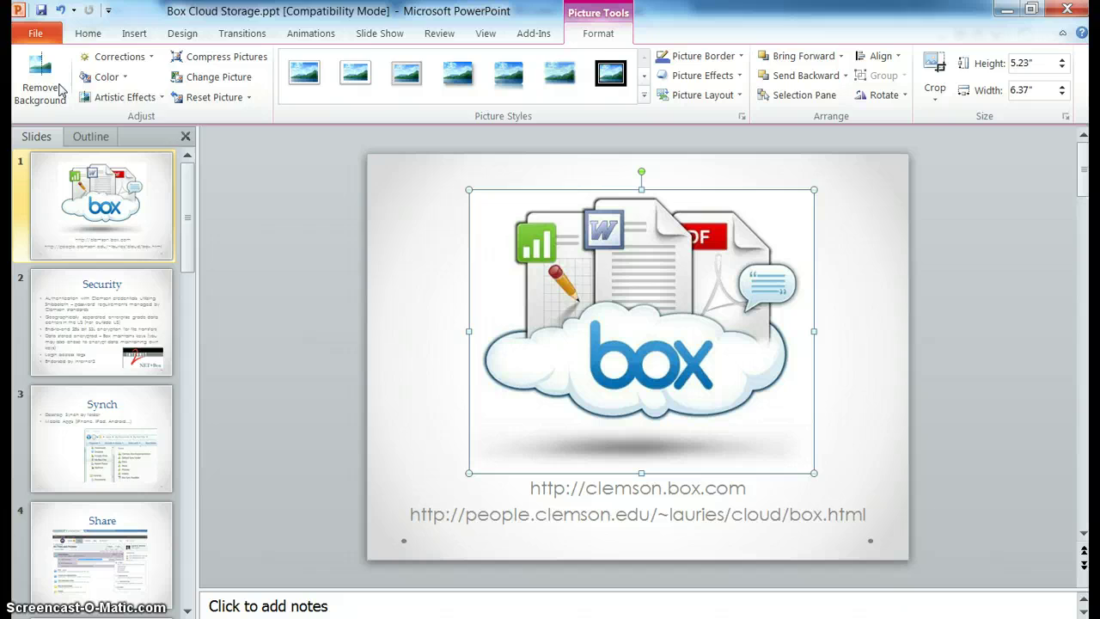
{"action": "left_click_drag", "start_coordinate": [155, 165], "coordinate": [156, 128]}
{"action": "left_click", "coordinate": [95, 166]}
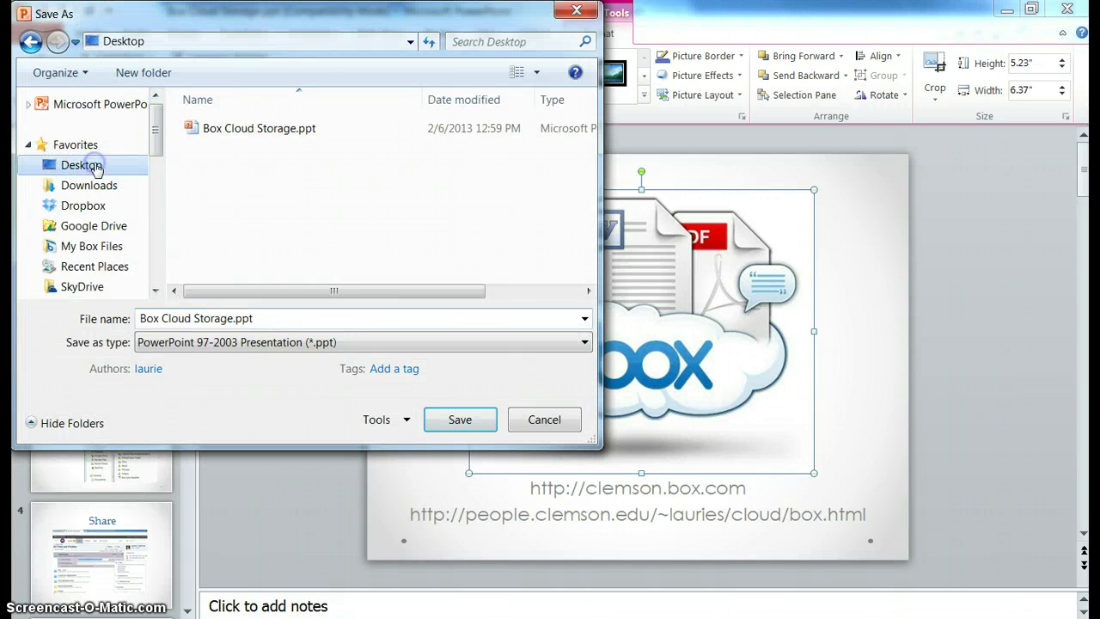
{"action": "left_click", "coordinate": [444, 425]}
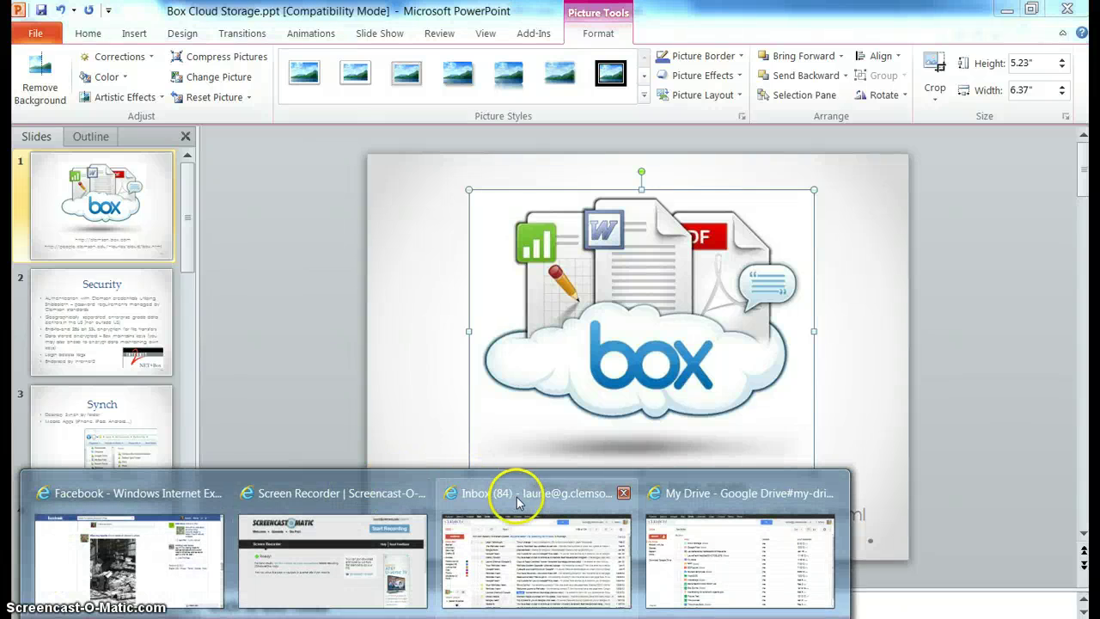
- In the browser's Google Drive, create a folder named 'Health Science' in My Drive
{"action": "left_click", "coordinate": [516, 489]}
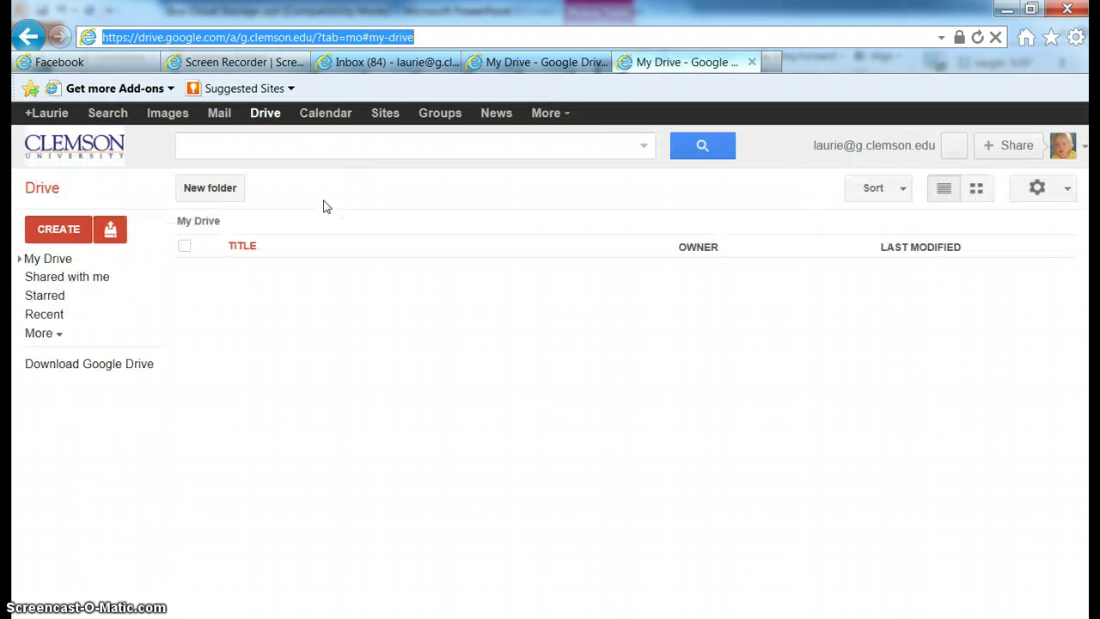
{"action": "left_click", "coordinate": [58, 231]}
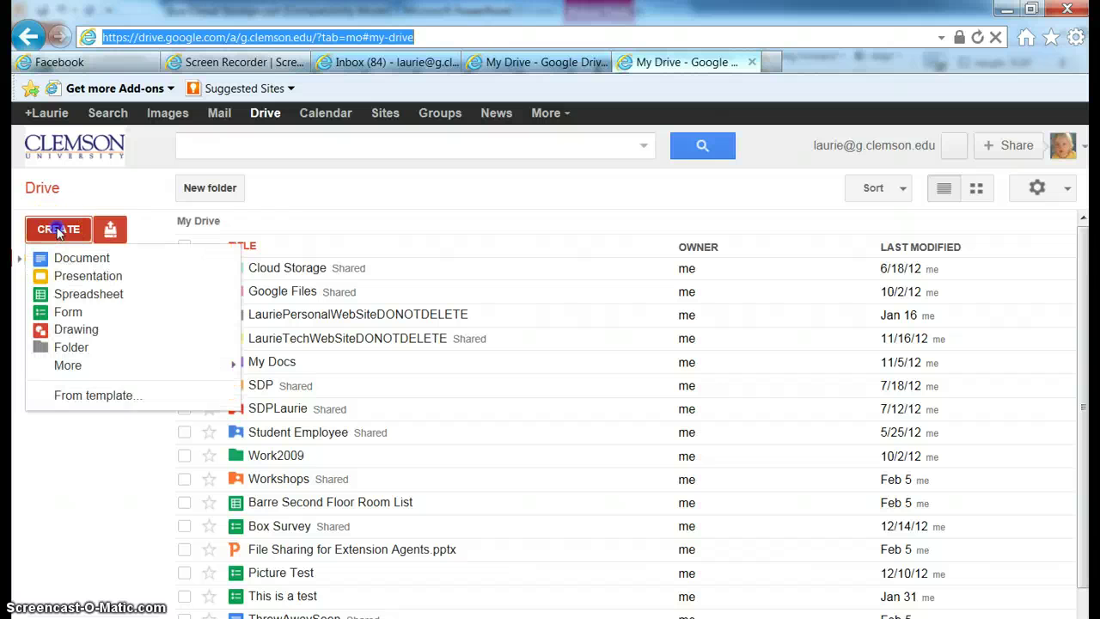
{"action": "left_click", "coordinate": [75, 347]}
{"action": "type", "text": "H"}
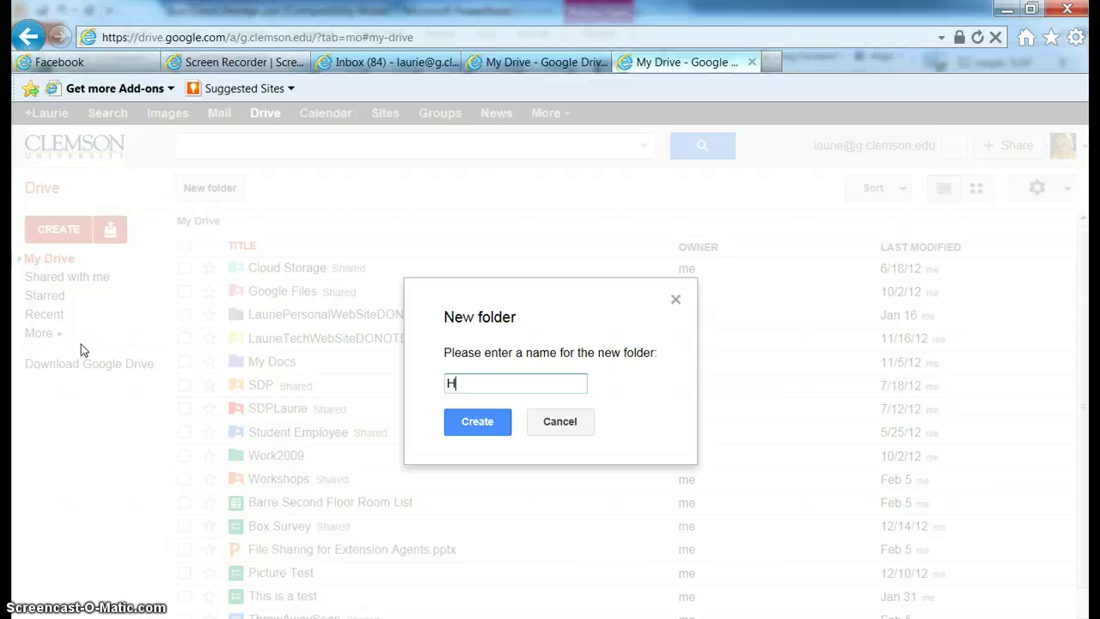
{"action": "type", "text": "ealth Science"}
{"action": "left_click", "coordinate": [469, 420]}
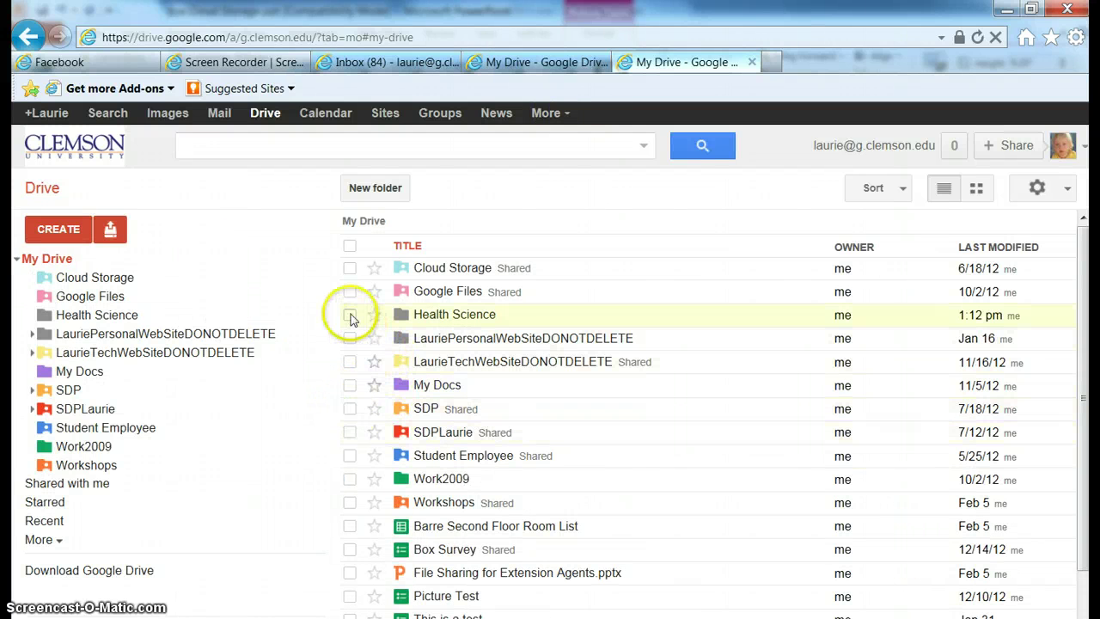
- Change the Health Science folder's sharing to Public on the web, view access
{"action": "left_click", "coordinate": [350, 315]}
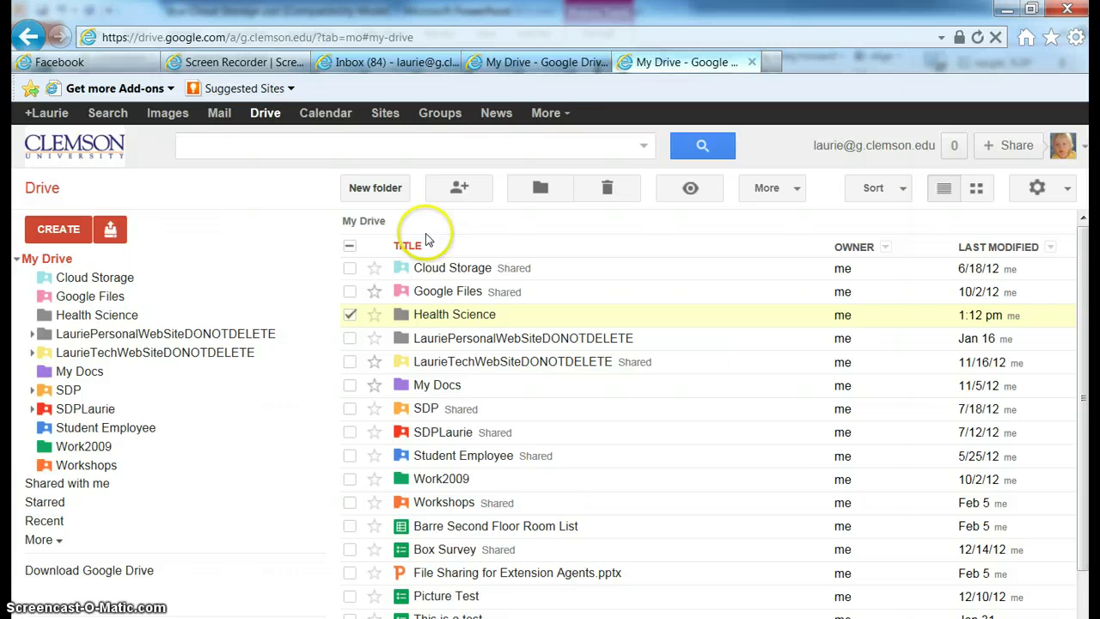
{"action": "left_click", "coordinate": [466, 186]}
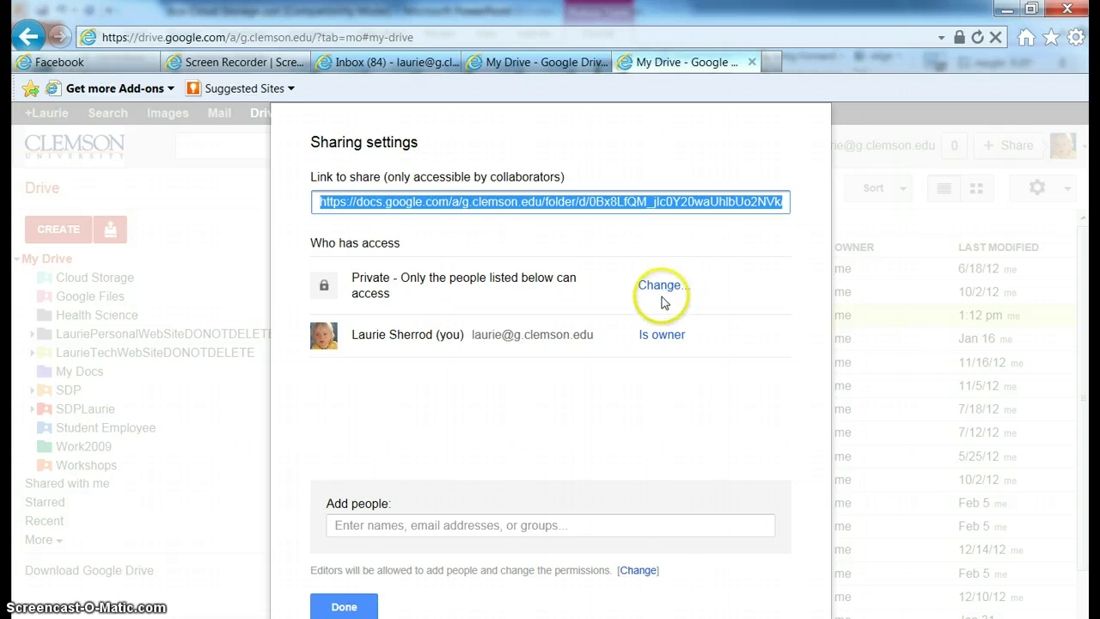
{"action": "left_click", "coordinate": [656, 286]}
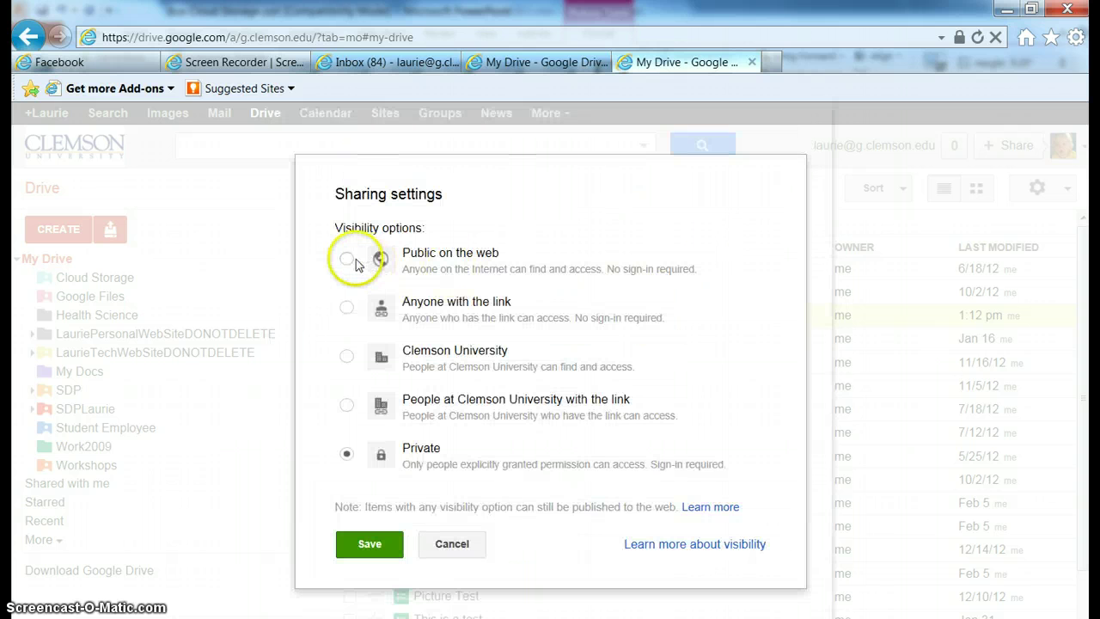
{"action": "left_click", "coordinate": [348, 259]}
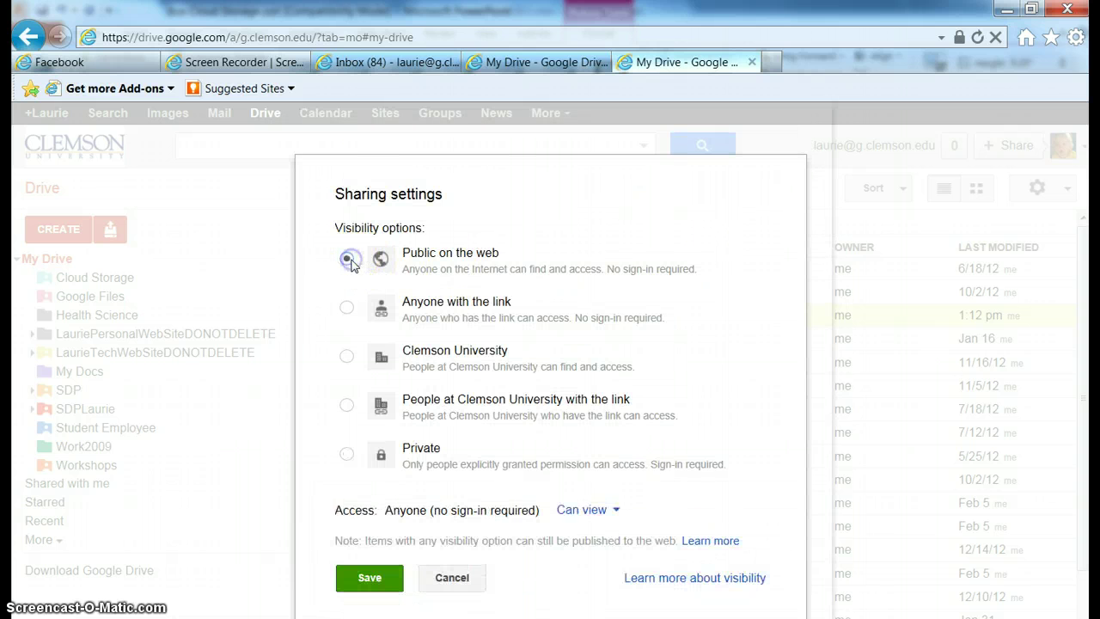
{"action": "left_click", "coordinate": [371, 580]}
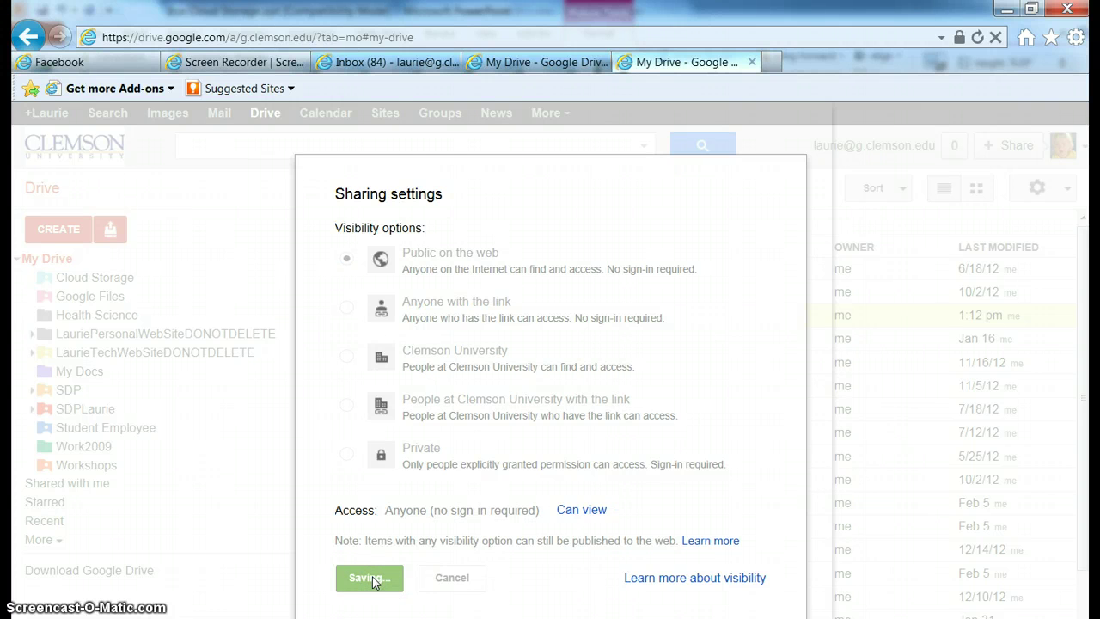
{"action": "left_click", "coordinate": [359, 607]}
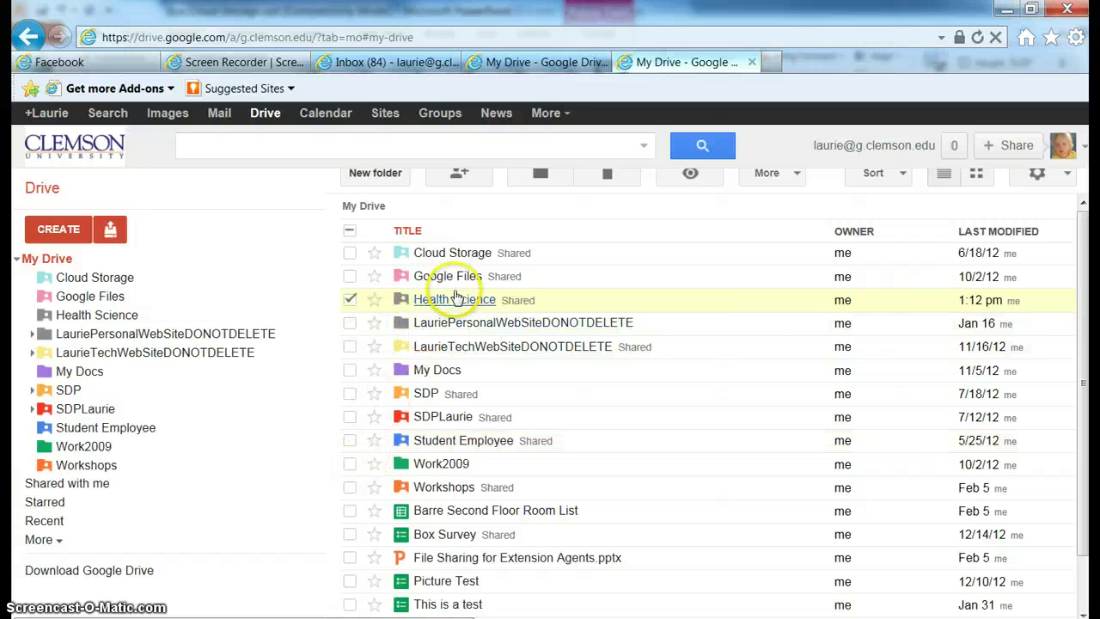
- Upload Box Cloud Storage.ppt into the Health Science folder with Google Docs conversion enabled
{"action": "left_click", "coordinate": [454, 298]}
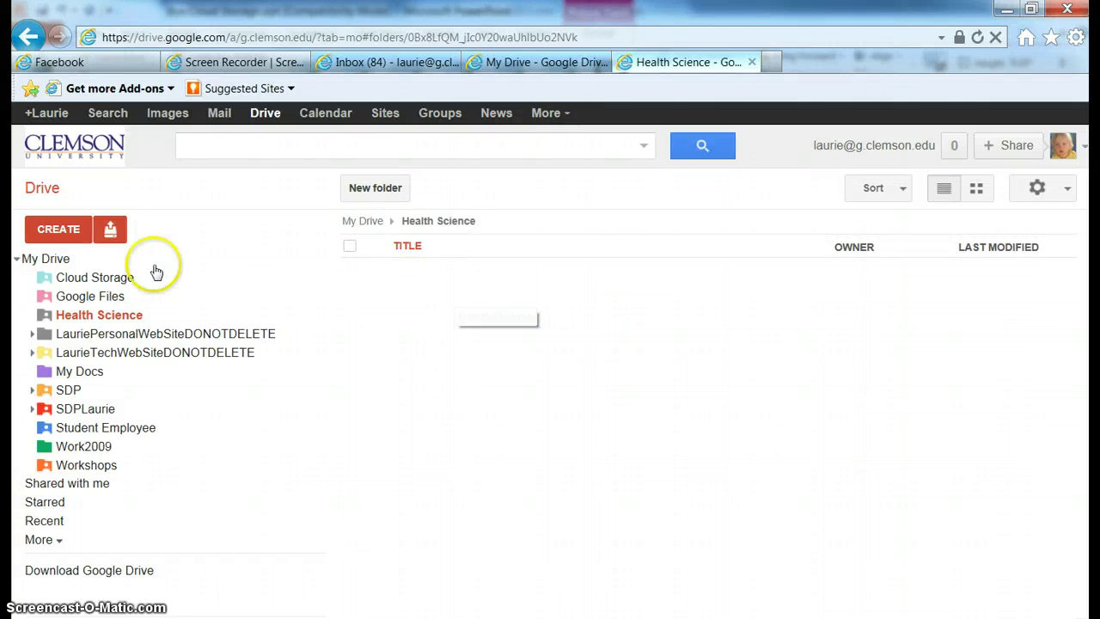
{"action": "left_click", "coordinate": [110, 228]}
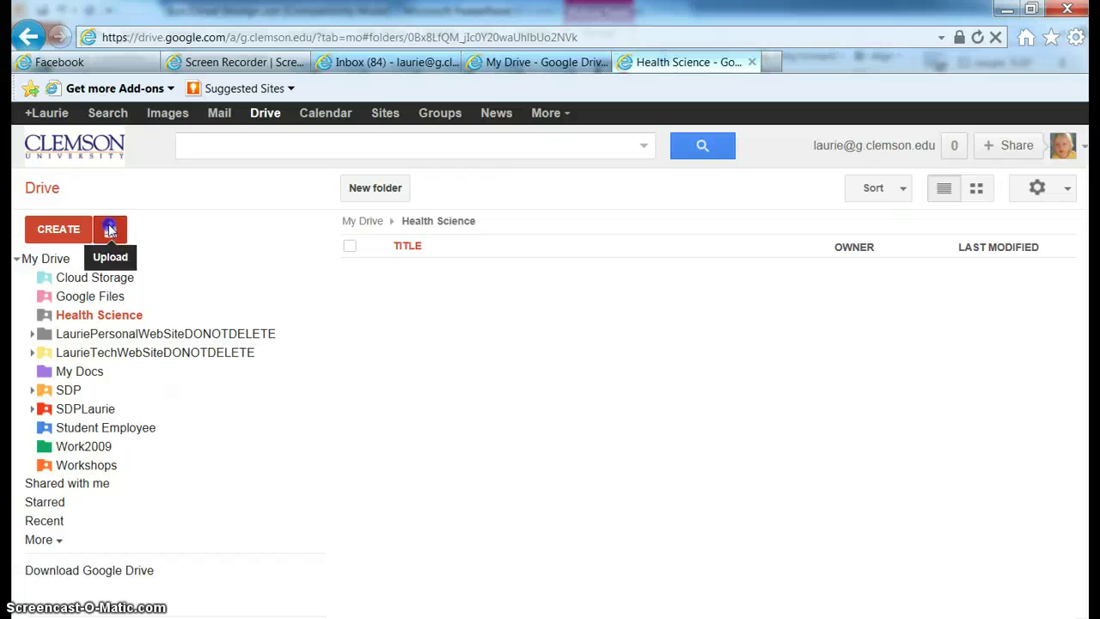
{"action": "left_click", "coordinate": [136, 262]}
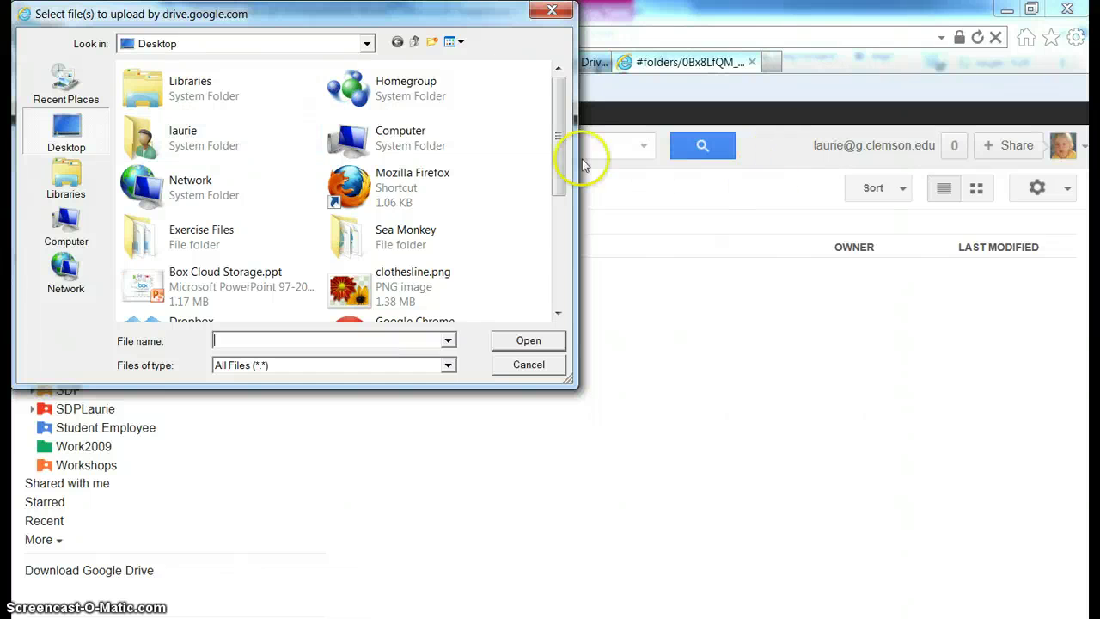
{"action": "left_click", "coordinate": [208, 286]}
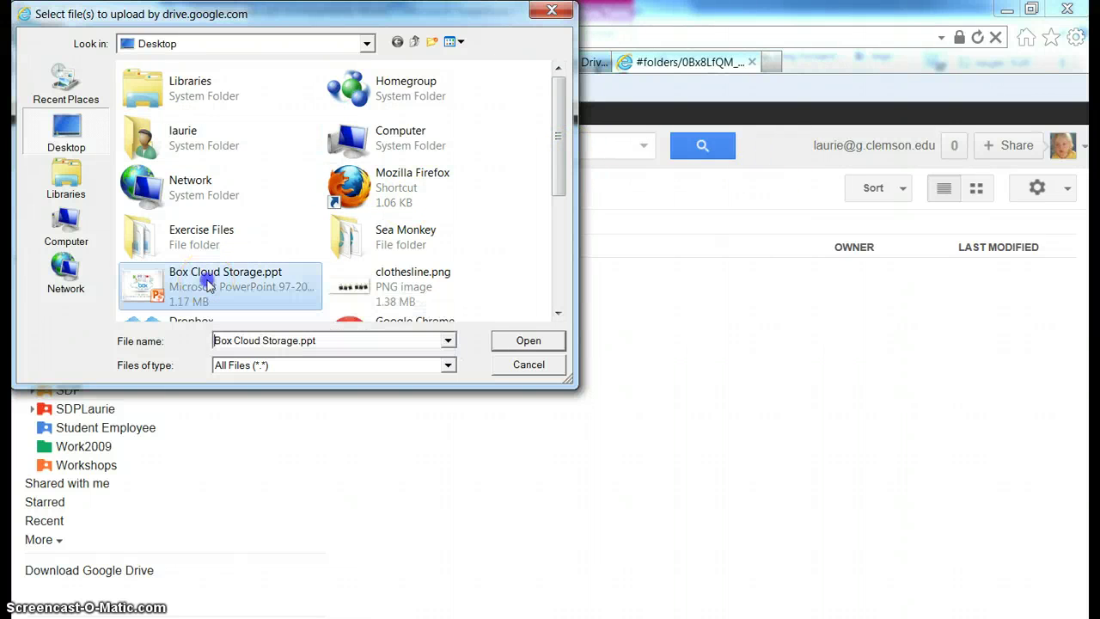
{"action": "left_click", "coordinate": [526, 341]}
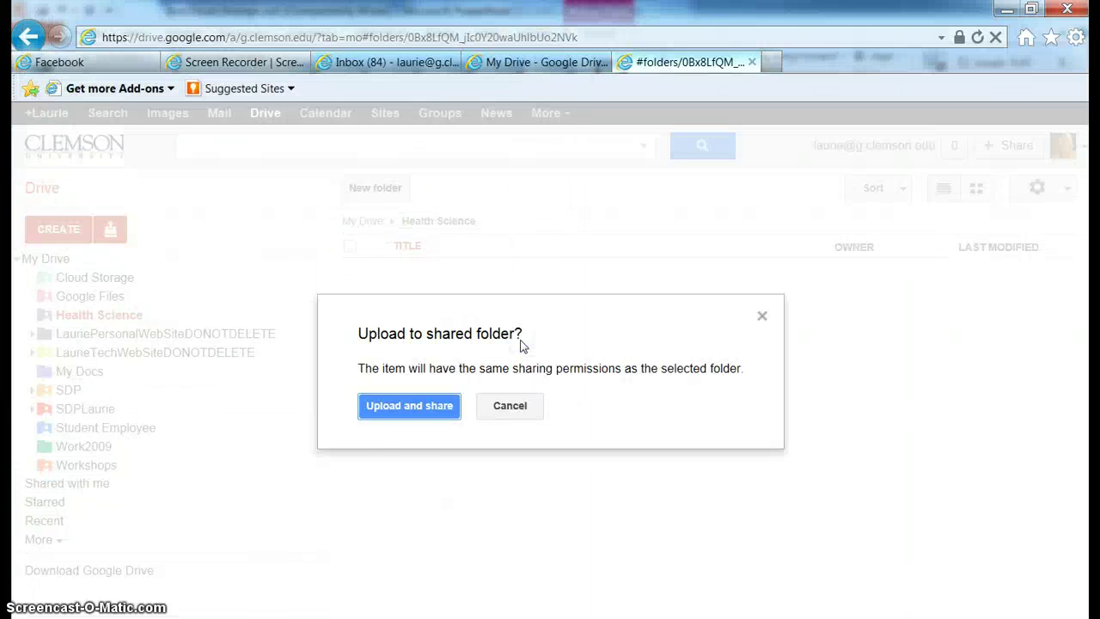
{"action": "left_click", "coordinate": [409, 406]}
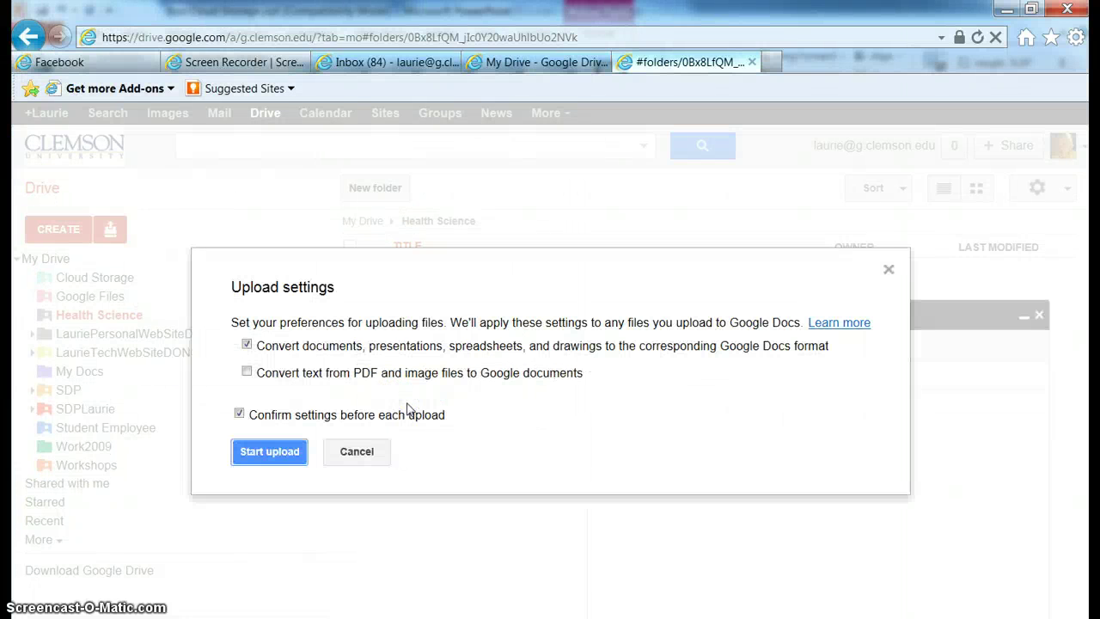
{"action": "left_click", "coordinate": [269, 452]}
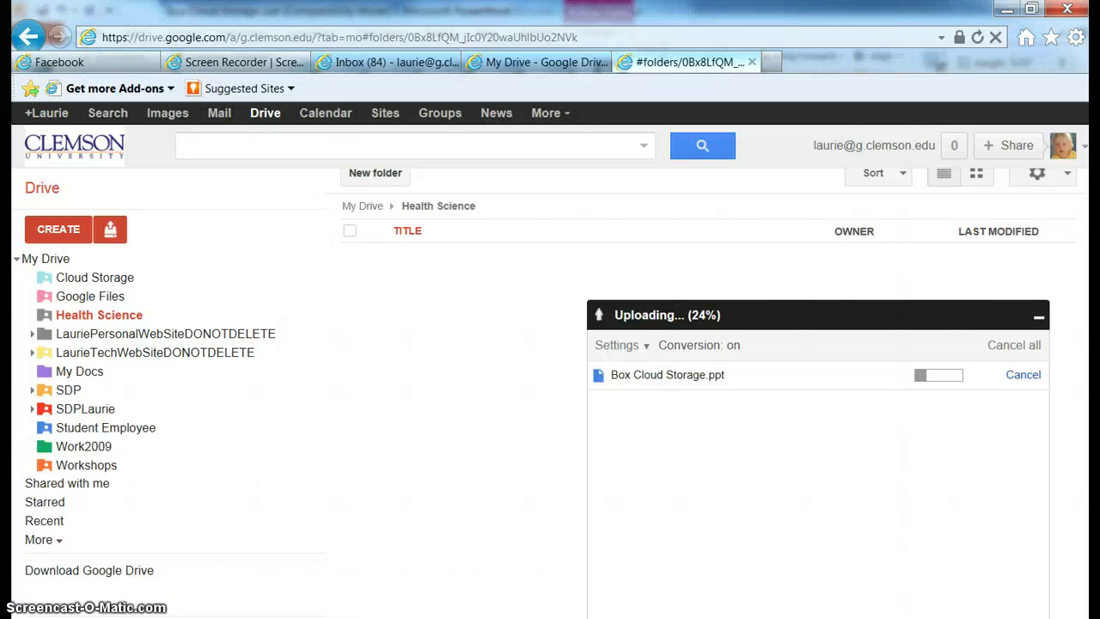
{"action": "left_click", "coordinate": [1068, 177]}
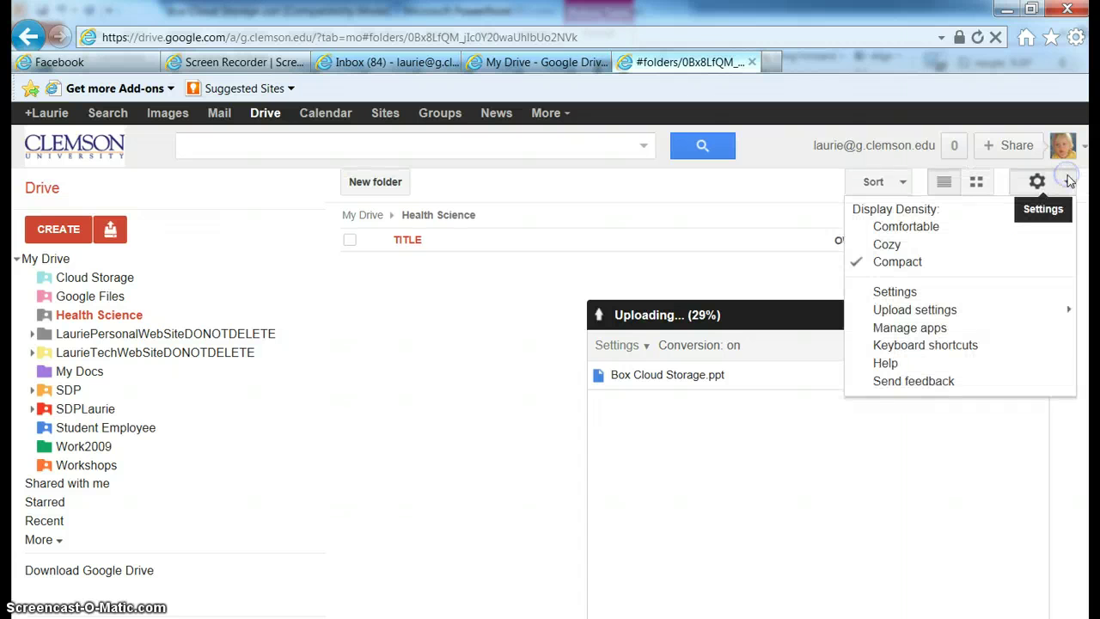
{"action": "mouse_move", "coordinate": [939, 312]}
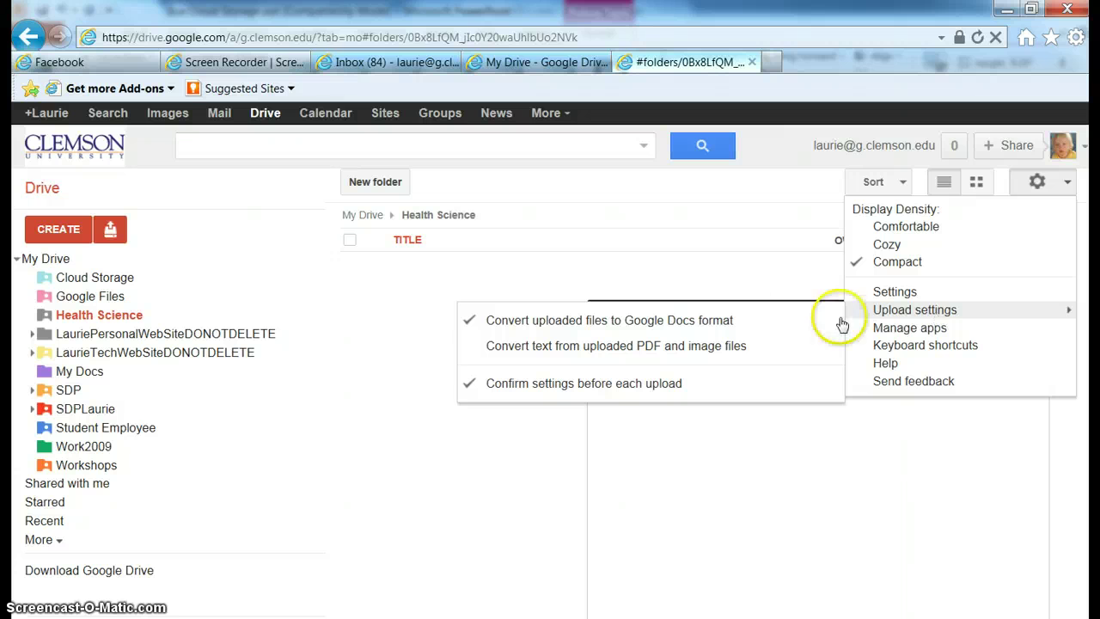
{"action": "left_click", "coordinate": [703, 333]}
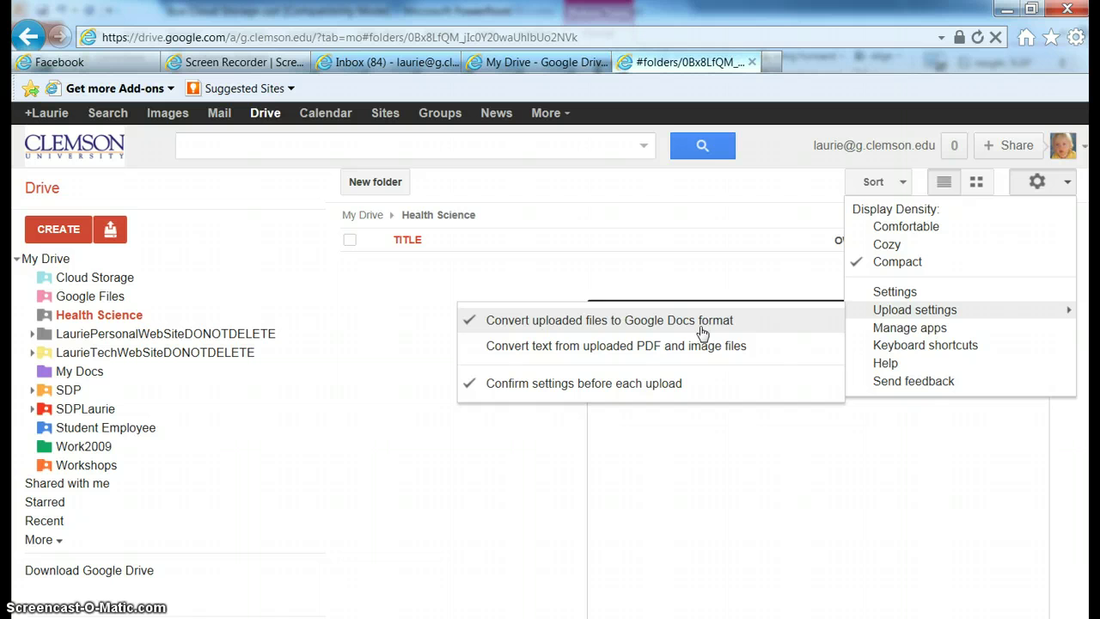
{"action": "left_click", "coordinate": [653, 387]}
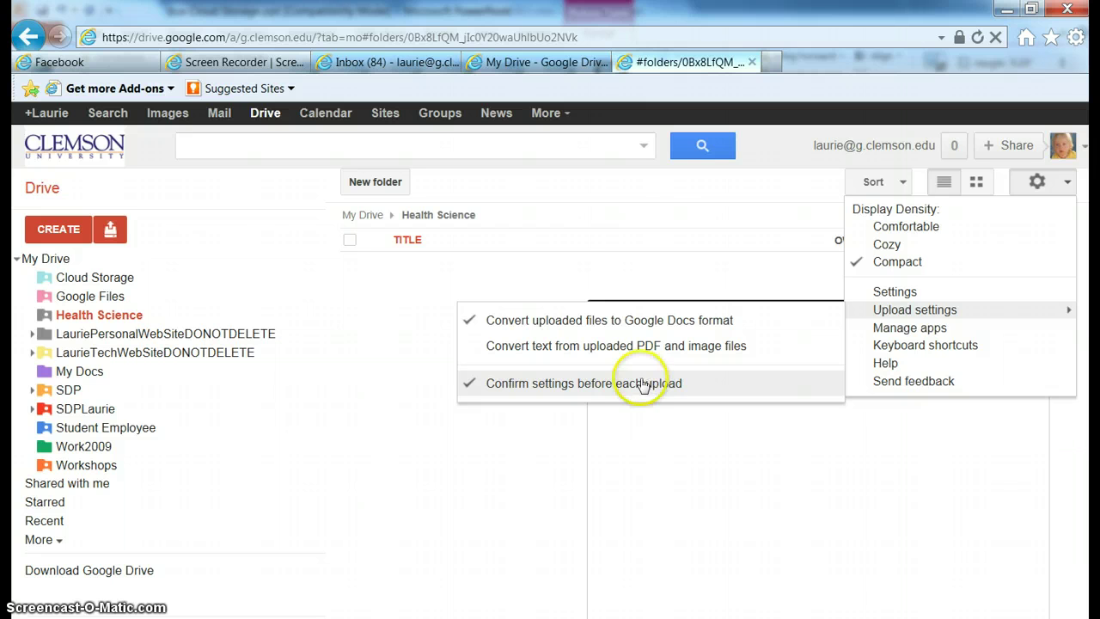
{"action": "left_click", "coordinate": [623, 270]}
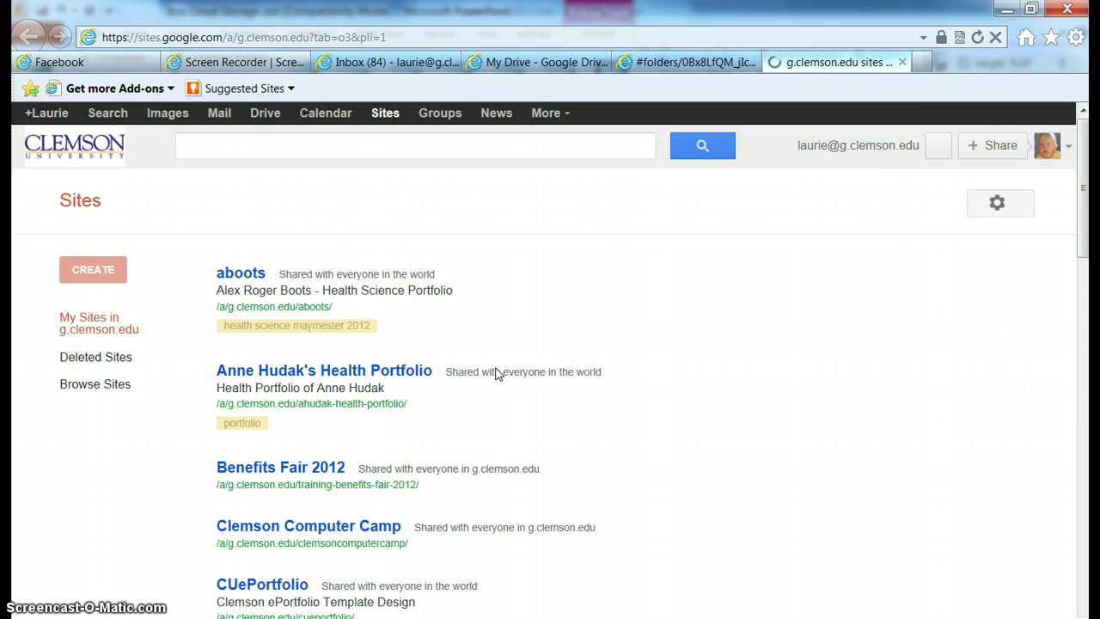
- Scroll down the My Sites list until the lauries27 site is visible
{"action": "left_click_drag", "start_coordinate": [1073, 221], "coordinate": [1085, 271]}
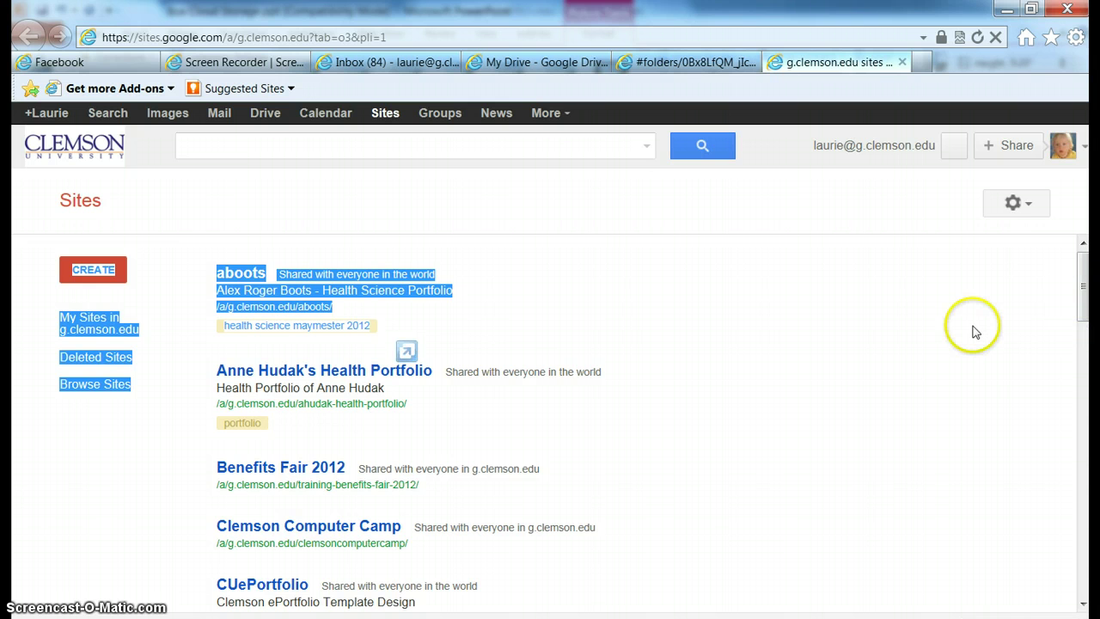
{"action": "scroll", "coordinate": [976, 332], "scroll_direction": "down", "scroll_amount": 3}
{"action": "scroll", "coordinate": [975, 331], "scroll_direction": "down", "scroll_amount": 6}
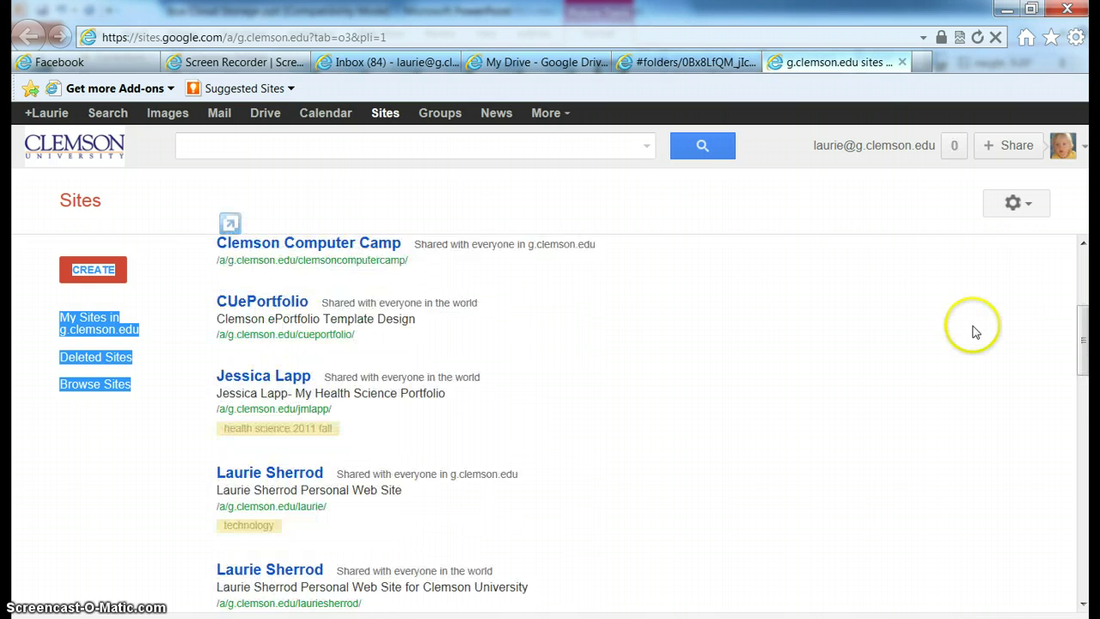
{"action": "scroll", "coordinate": [975, 332], "scroll_direction": "down", "scroll_amount": 5}
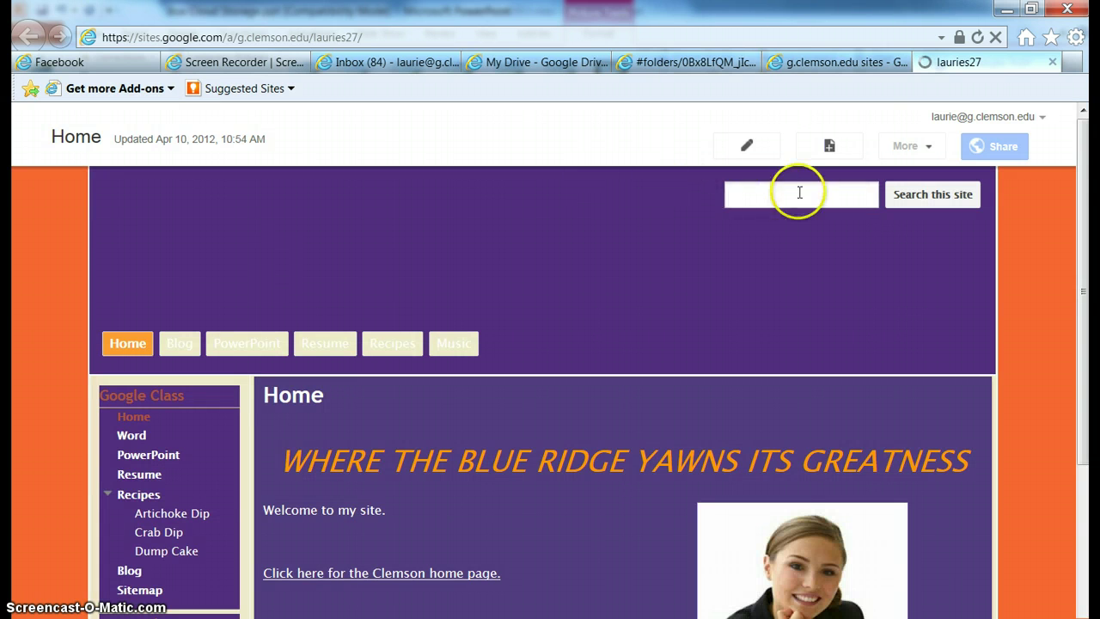
- Open the create-a-page form for the lauries27 site
{"action": "left_click", "coordinate": [829, 147]}
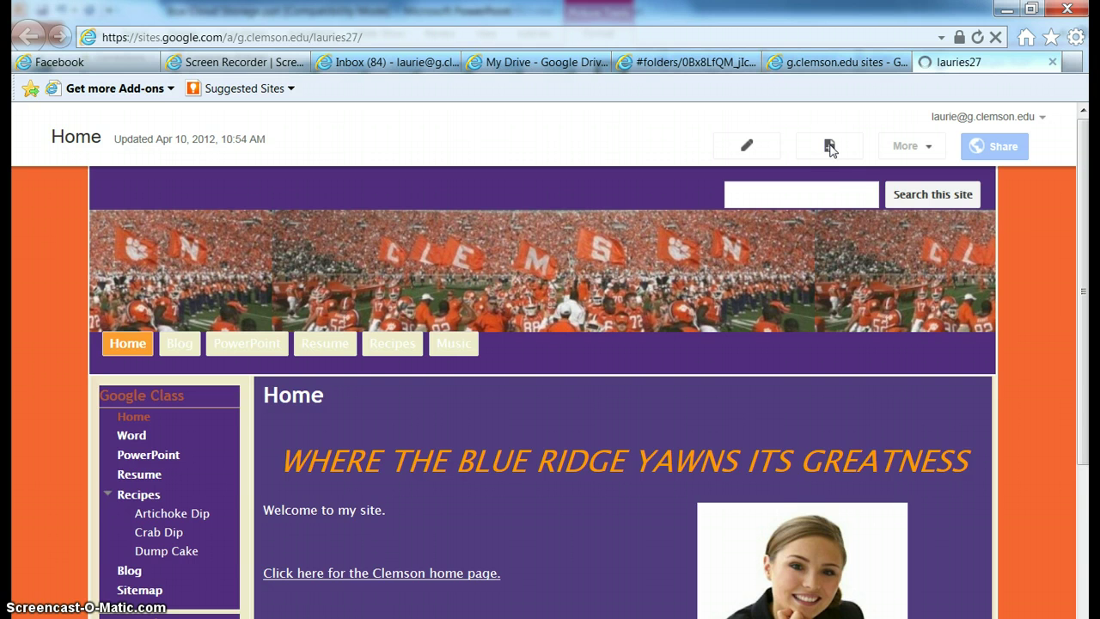
{"action": "left_click", "coordinate": [829, 148]}
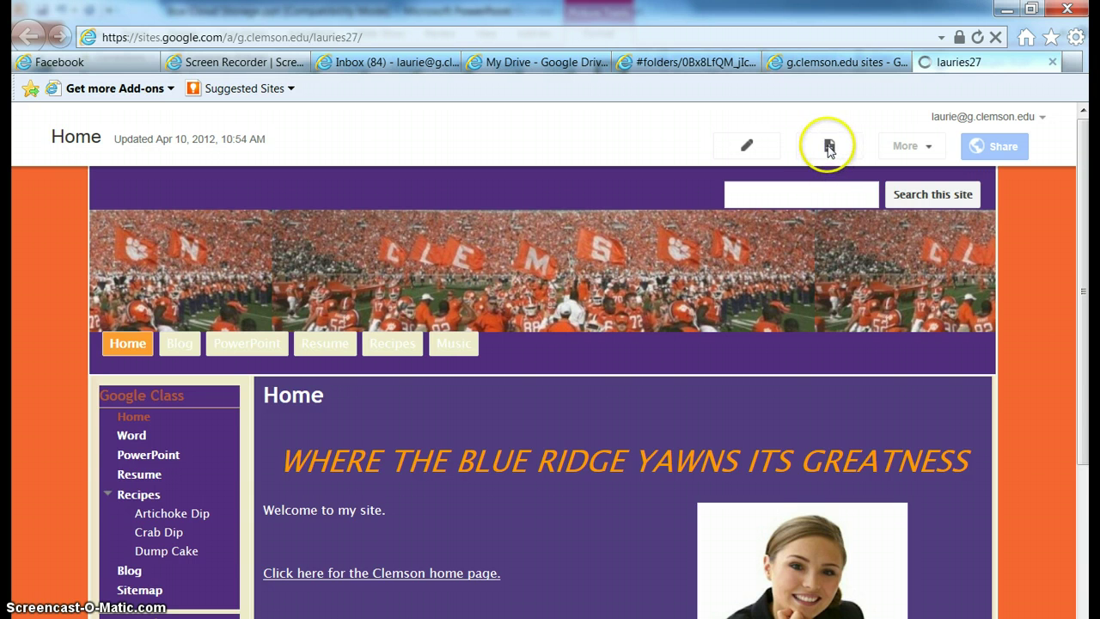
{"action": "left_click", "coordinate": [830, 148]}
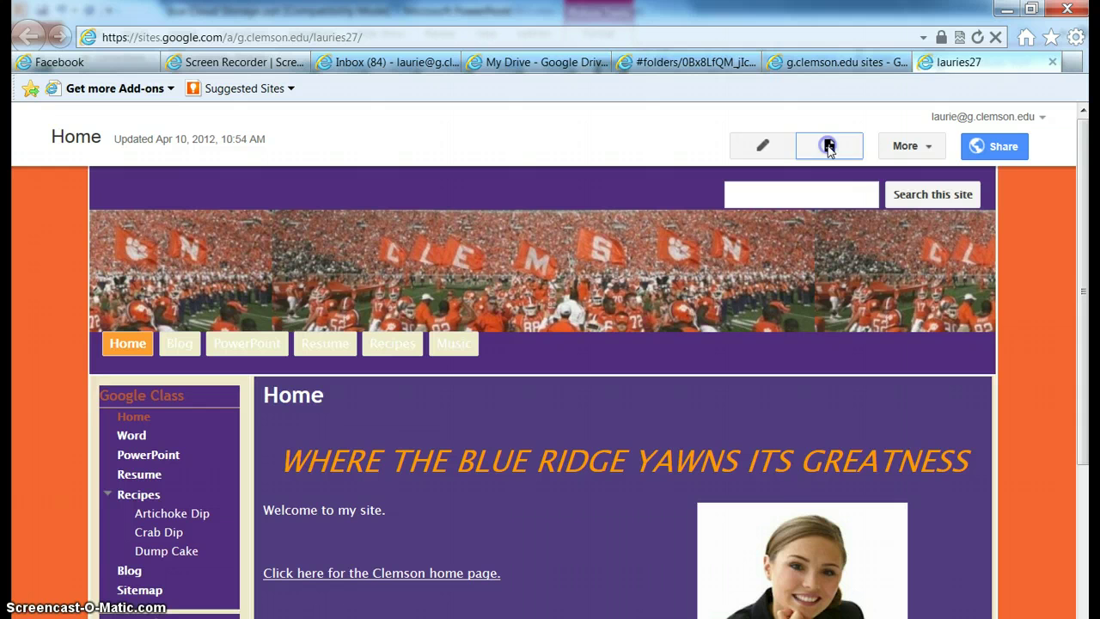
- Name the new top-level web page 'Career PowerPoint' and create it
{"action": "left_click", "coordinate": [830, 148]}
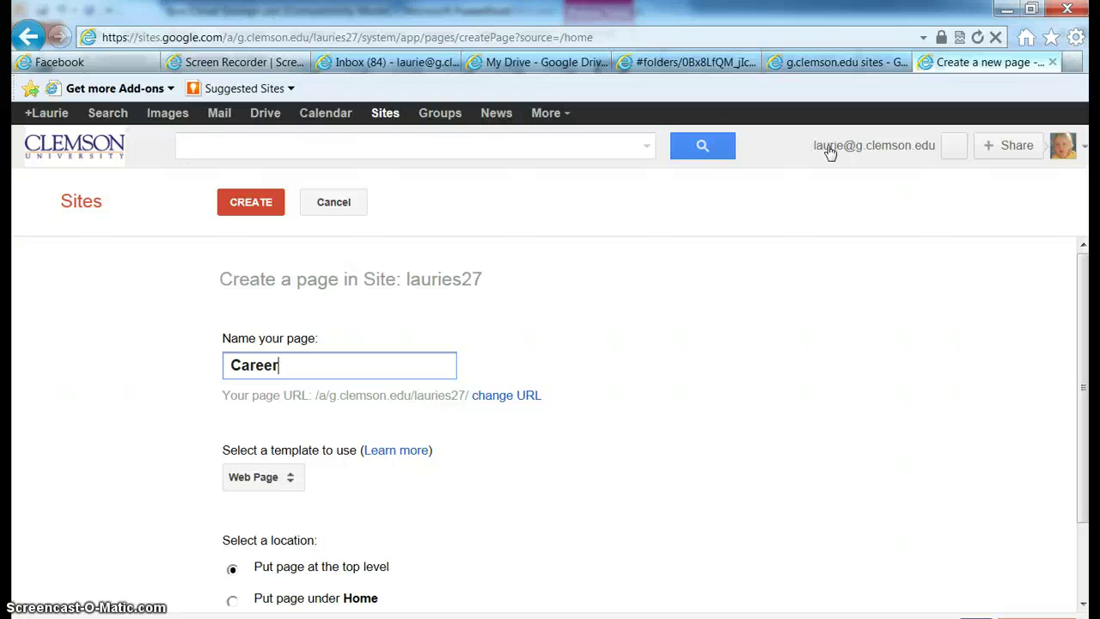
{"action": "type", "text": "owerPoint"}
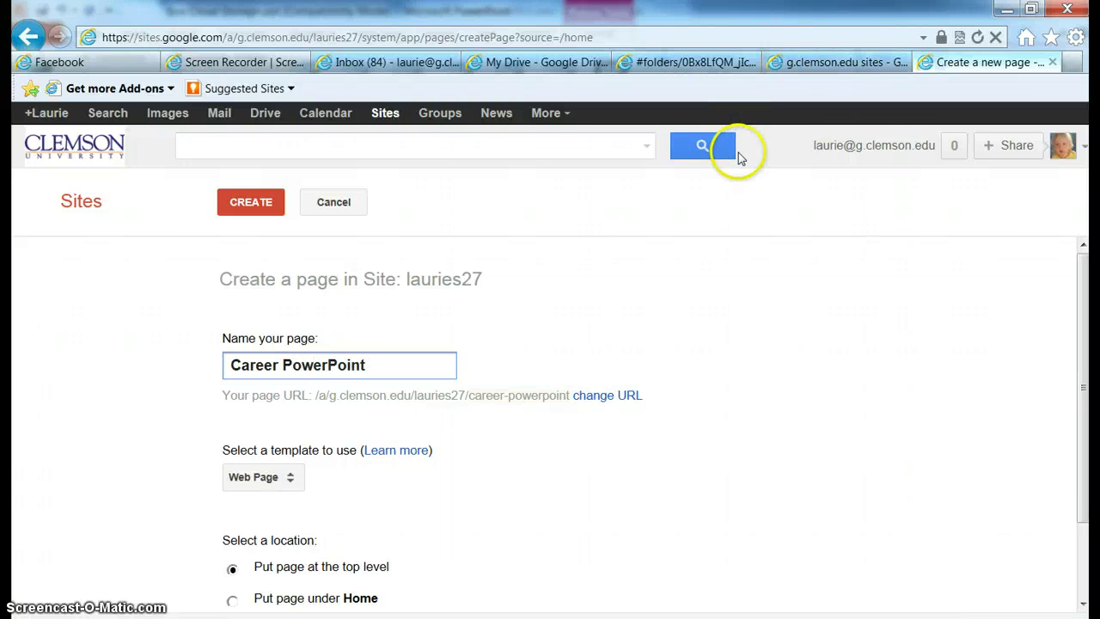
{"action": "left_click", "coordinate": [257, 202]}
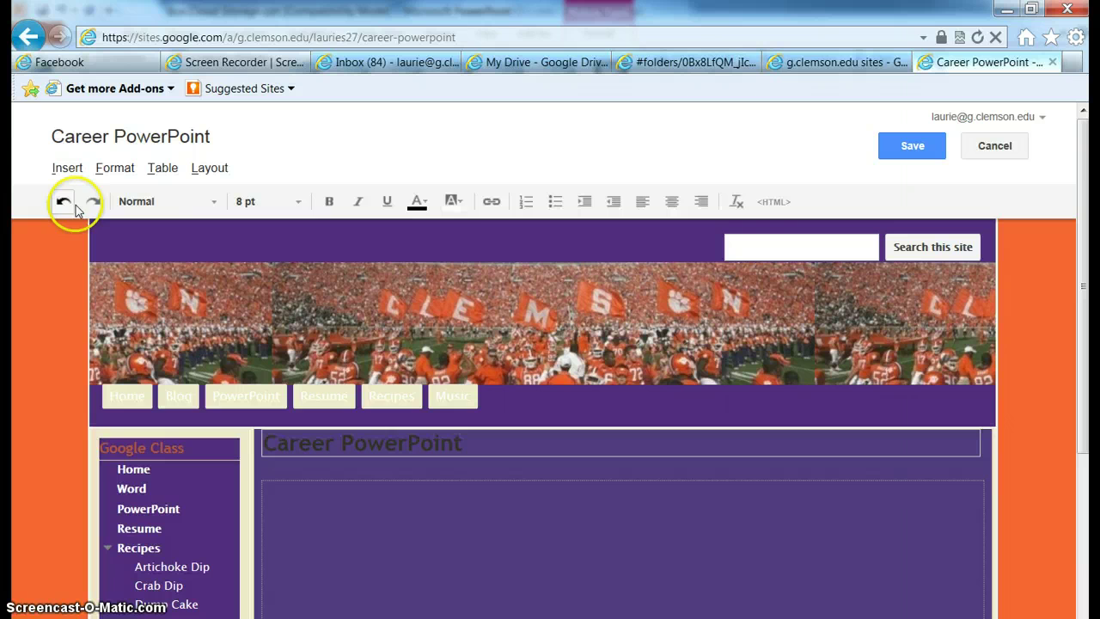
- Pick the Box Cloud Storage presentation from the Presentations list for embedding
{"action": "left_click", "coordinate": [62, 168]}
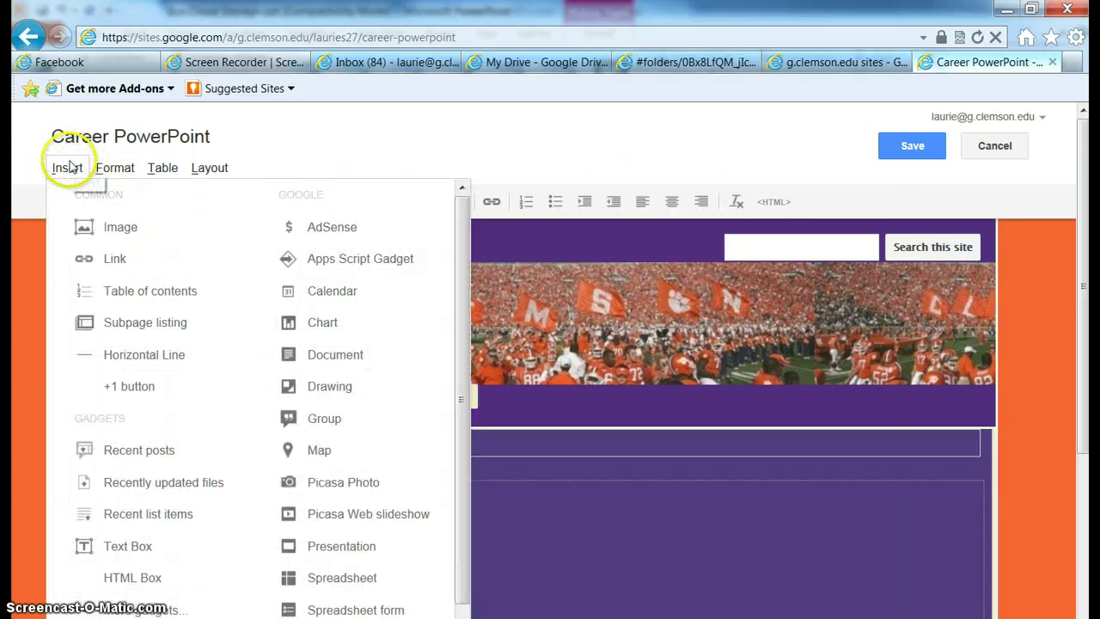
{"action": "left_click", "coordinate": [341, 557]}
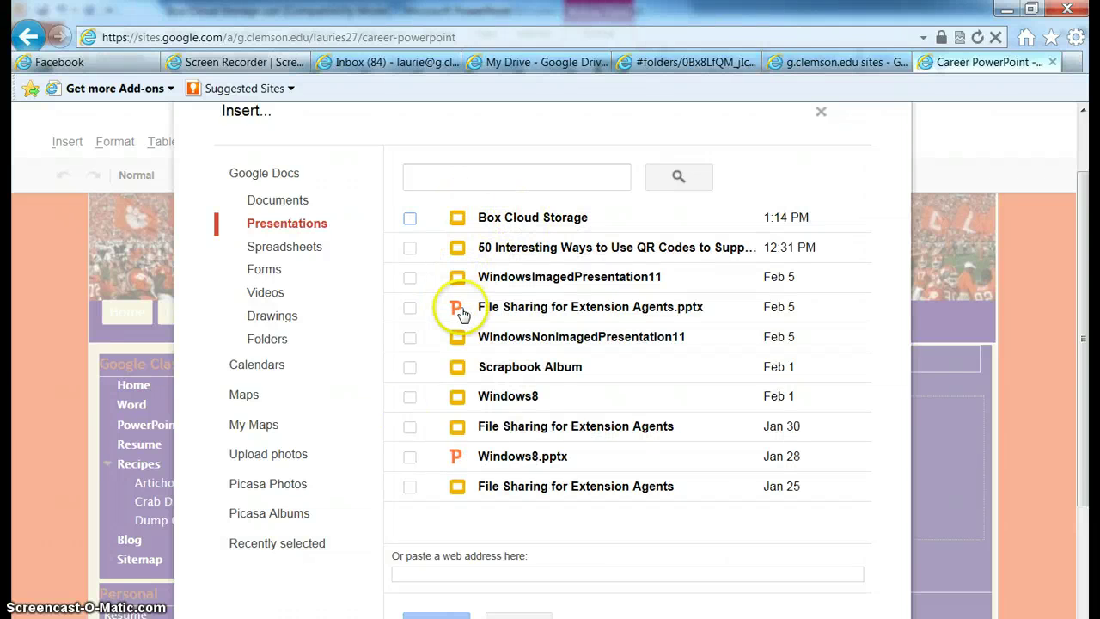
{"action": "left_click", "coordinate": [529, 219]}
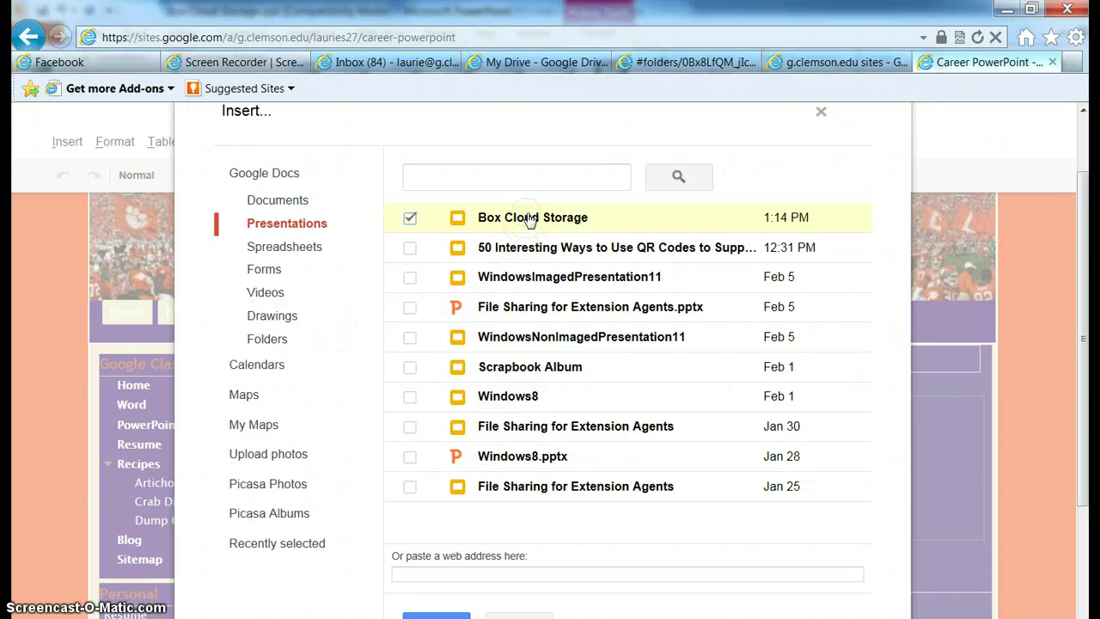
{"action": "left_click", "coordinate": [438, 615]}
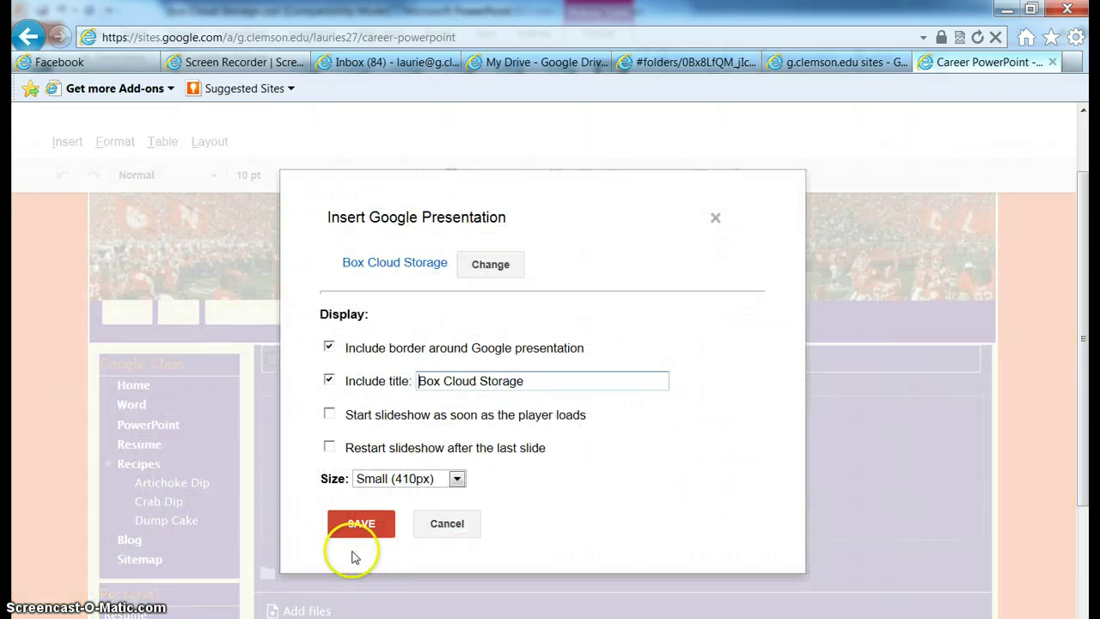
- Insert the Box Cloud Storage presentation without border or title at Medium (555px), centre it, and save the page
{"action": "left_click", "coordinate": [331, 347]}
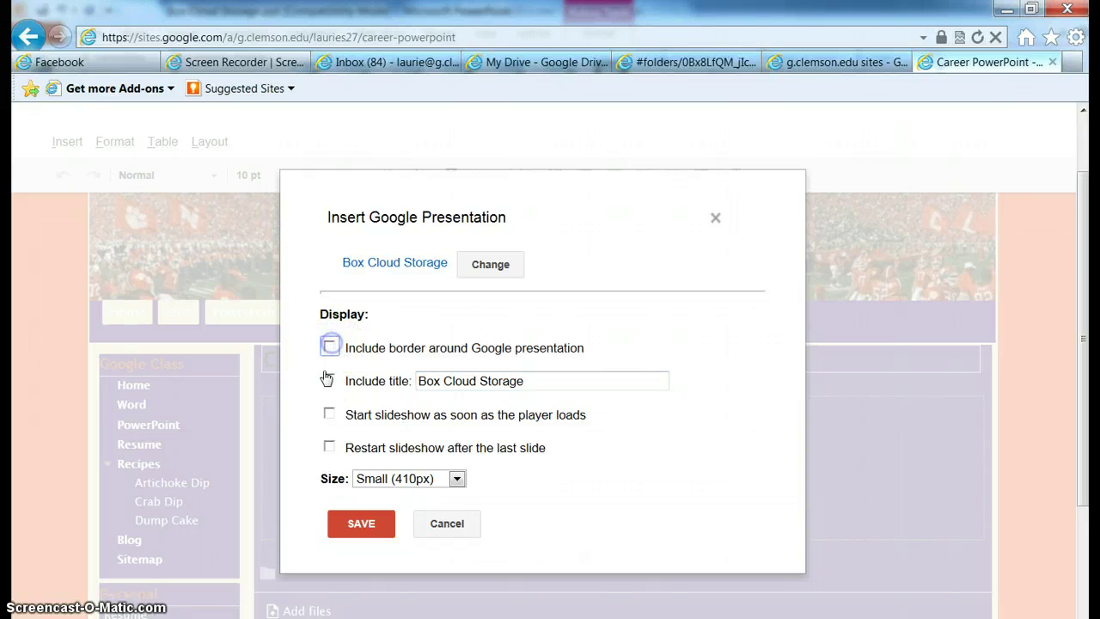
{"action": "left_click", "coordinate": [330, 380]}
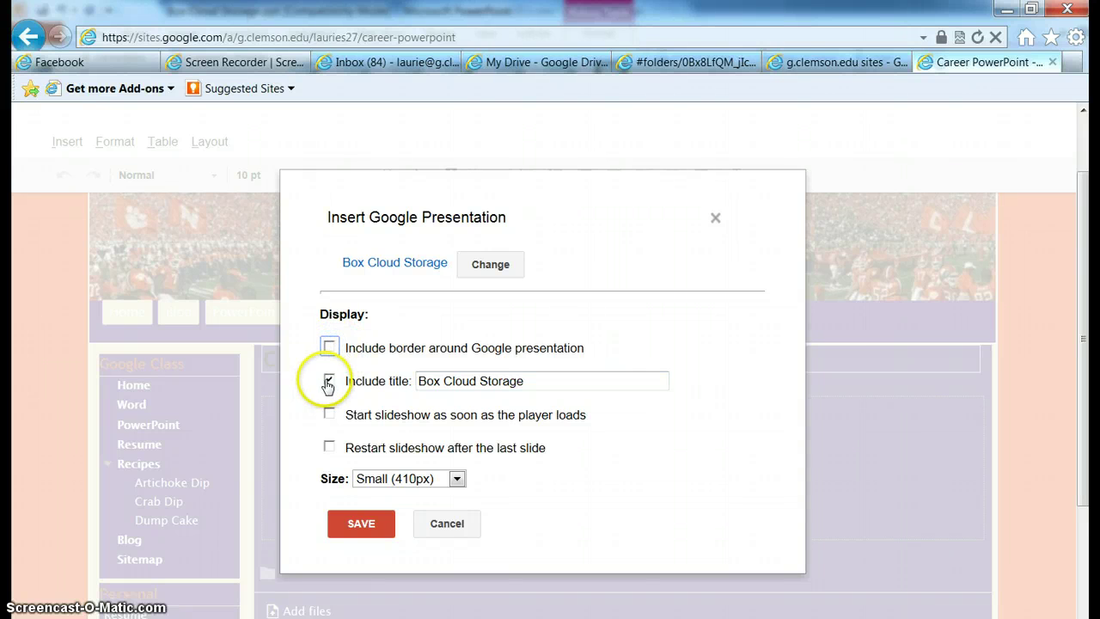
{"action": "left_click", "coordinate": [457, 478]}
{"action": "left_click", "coordinate": [438, 509]}
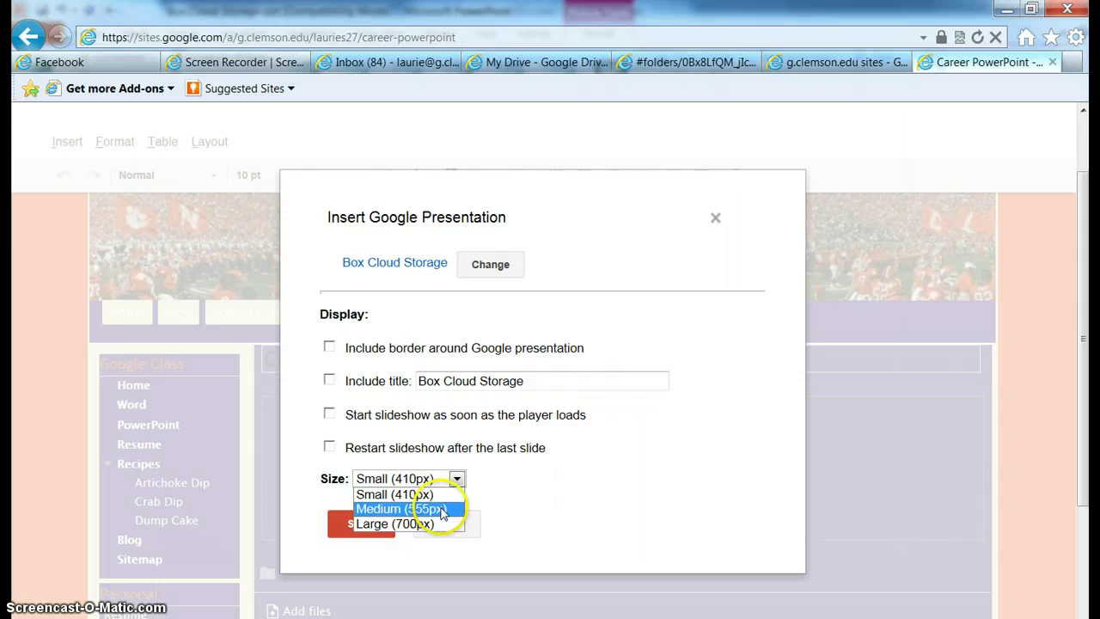
{"action": "left_click", "coordinate": [337, 524]}
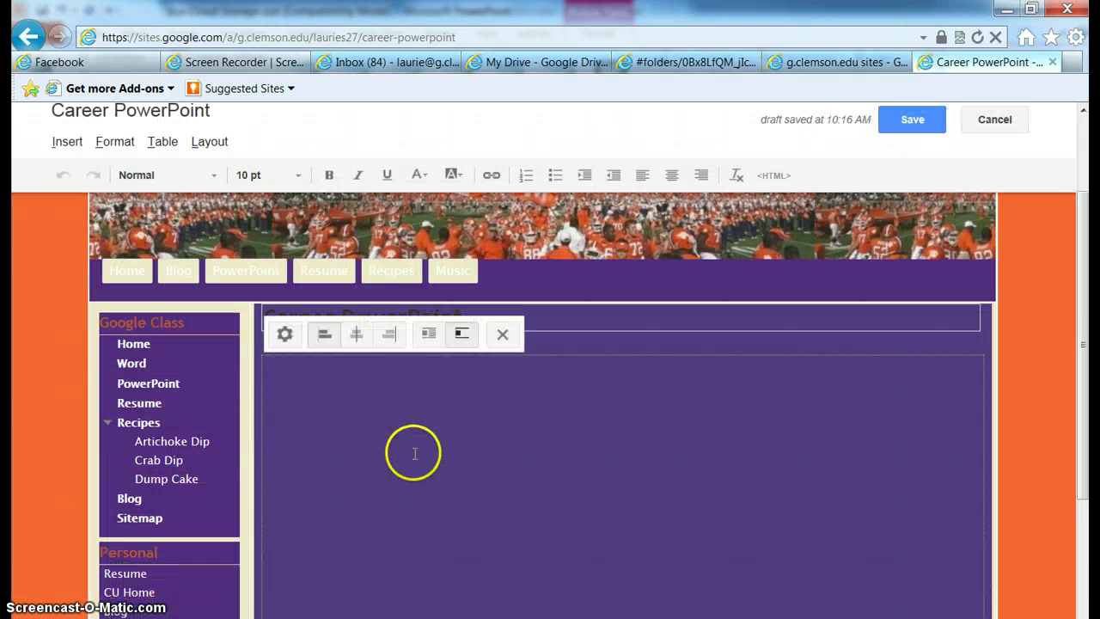
{"action": "left_click", "coordinate": [357, 334]}
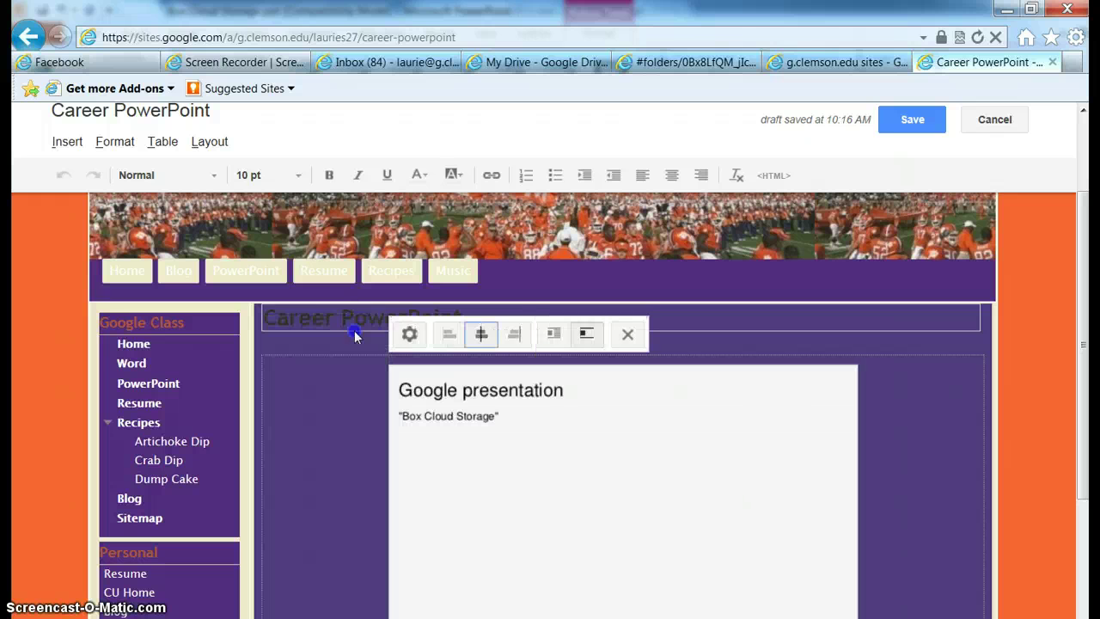
{"action": "left_click", "coordinate": [913, 117]}
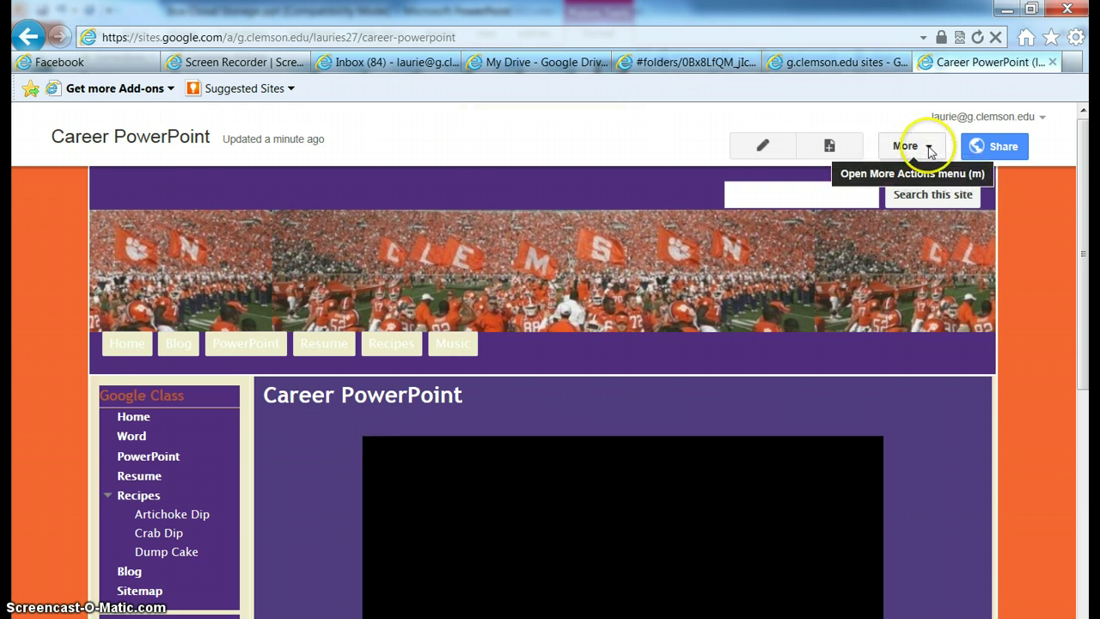
- Open Manage site's Site layout settings and scroll to the three sidebar Navigation items
{"action": "left_click", "coordinate": [929, 151]}
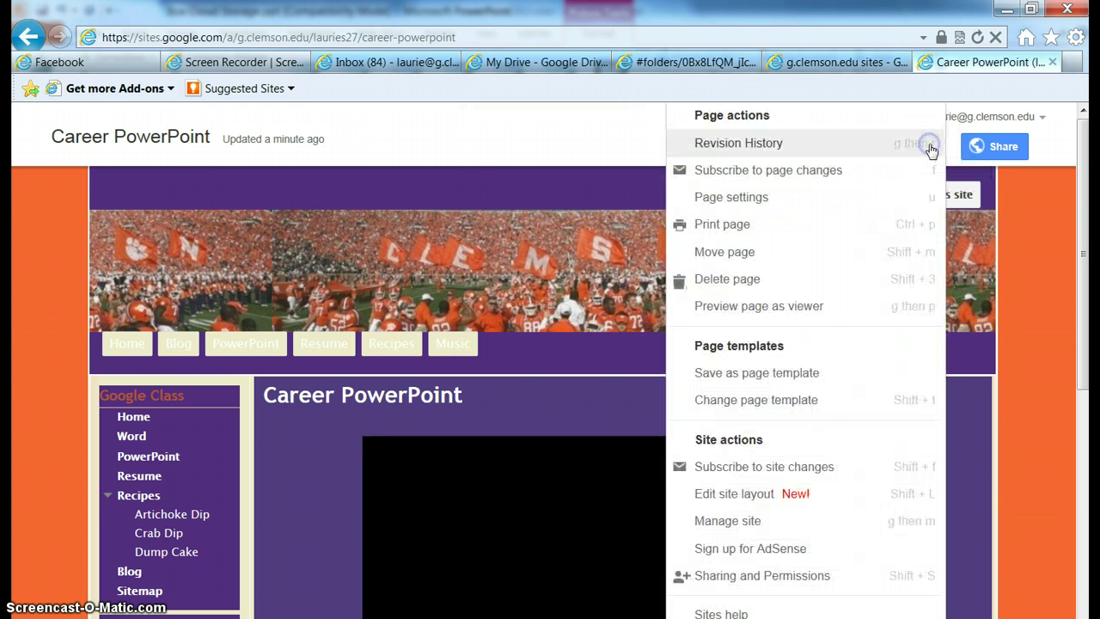
{"action": "left_click", "coordinate": [744, 522]}
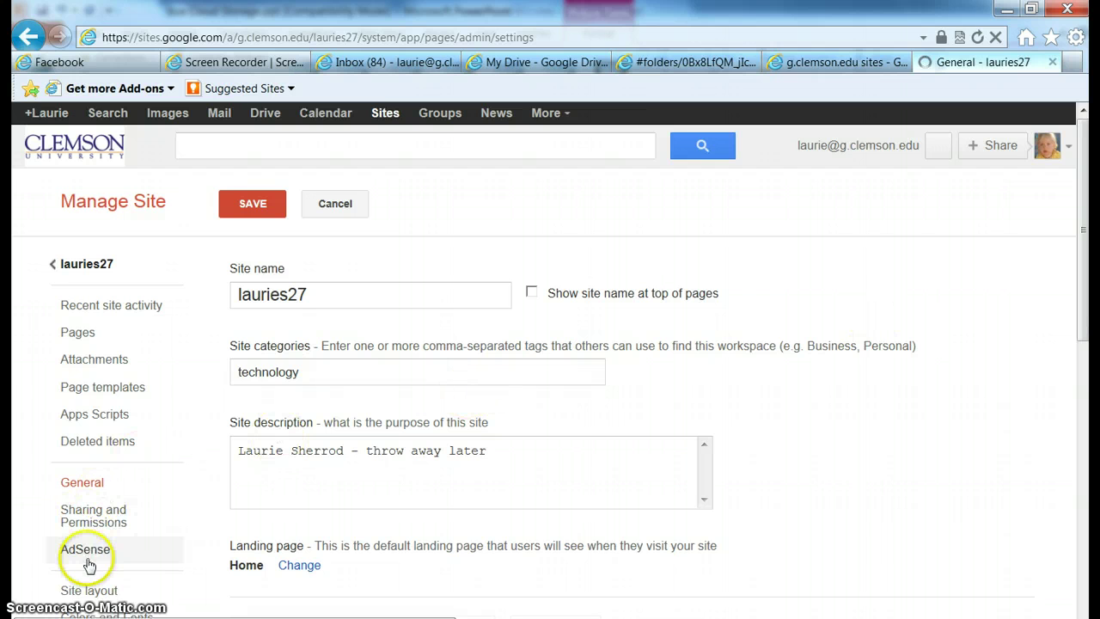
{"action": "left_click", "coordinate": [89, 593]}
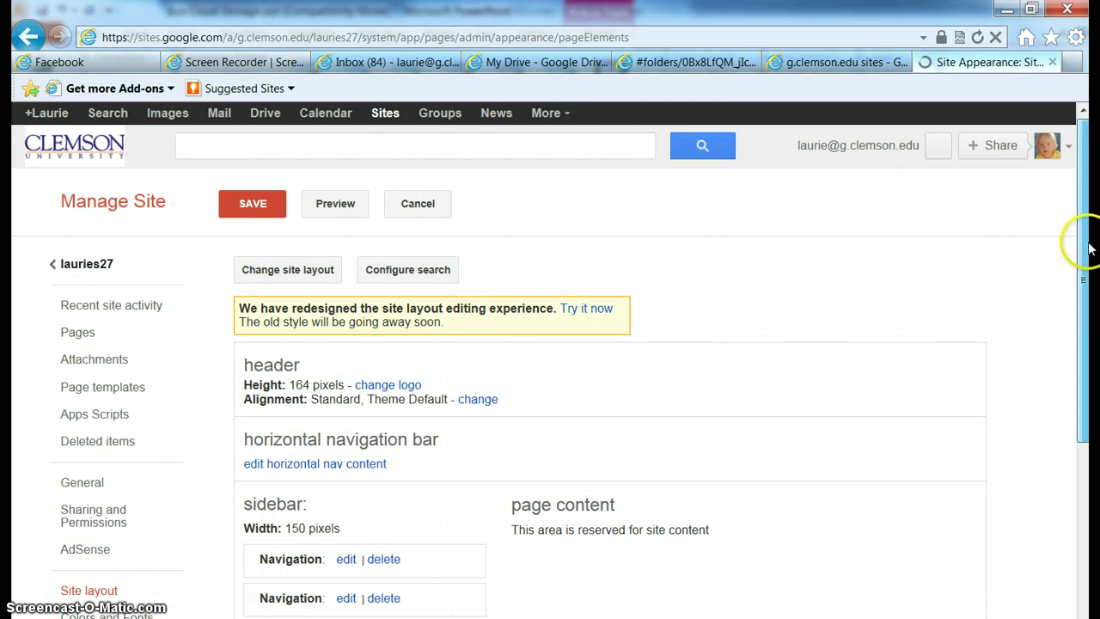
{"action": "left_click_drag", "start_coordinate": [1087, 249], "coordinate": [1086, 352]}
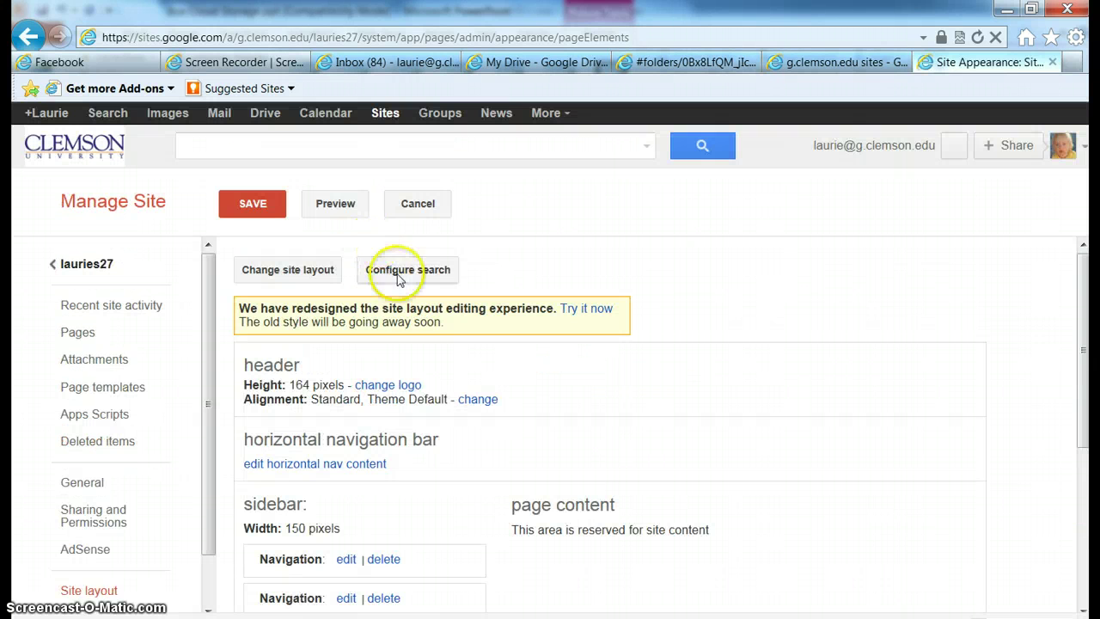
{"action": "left_click", "coordinate": [1085, 279]}
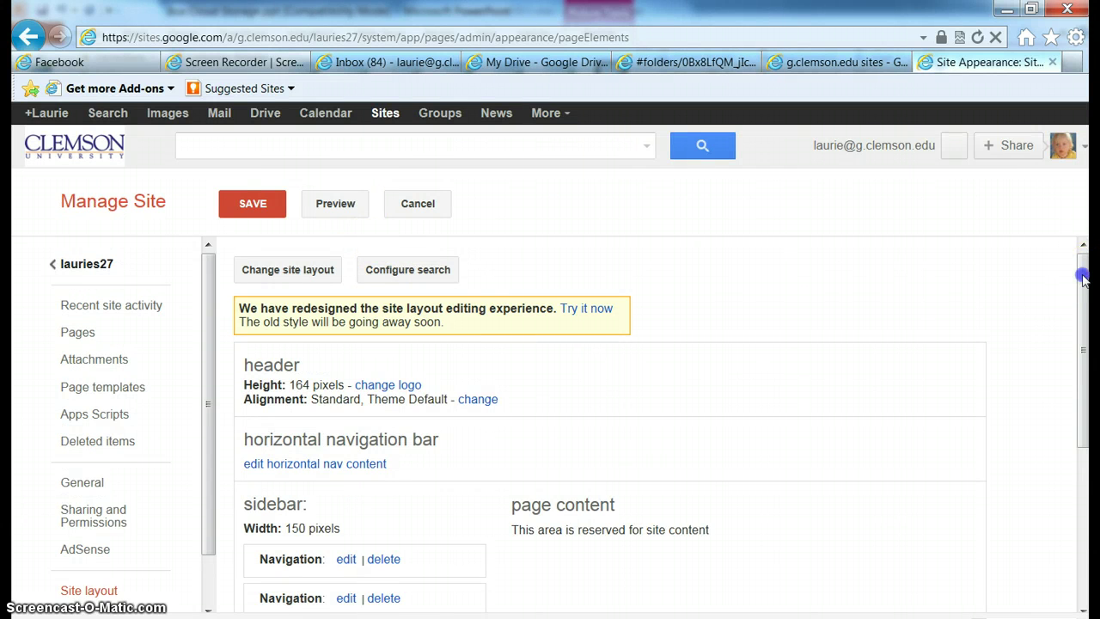
{"action": "left_click_drag", "start_coordinate": [1084, 279], "coordinate": [1084, 347]}
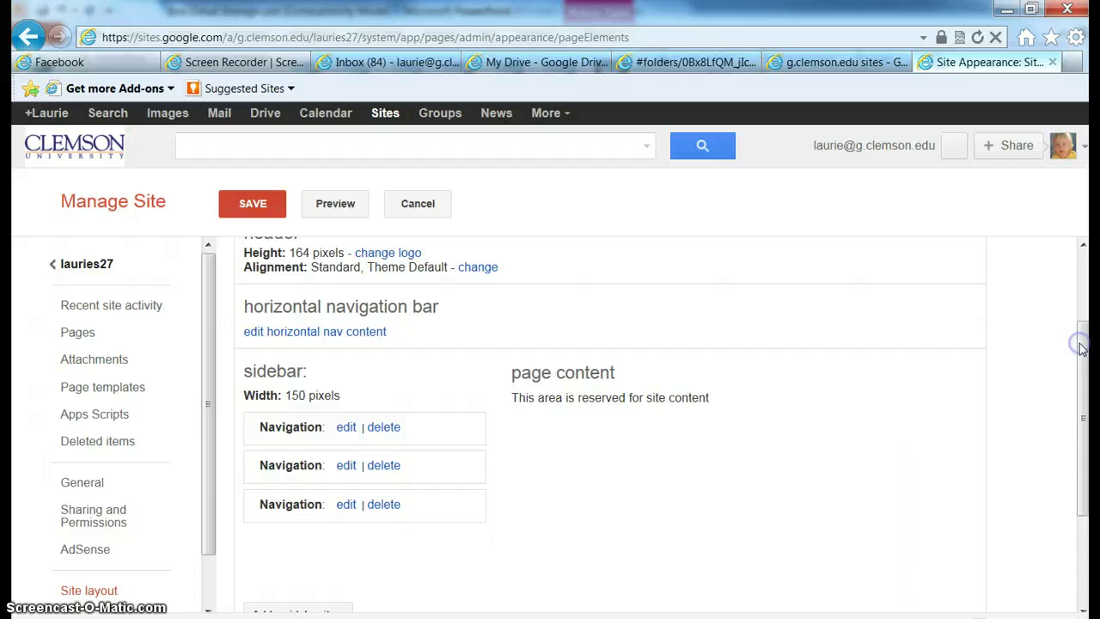
- Add the Career PowerPoint page to the Google Class navigation and move it up above Blog
{"action": "left_click", "coordinate": [346, 430]}
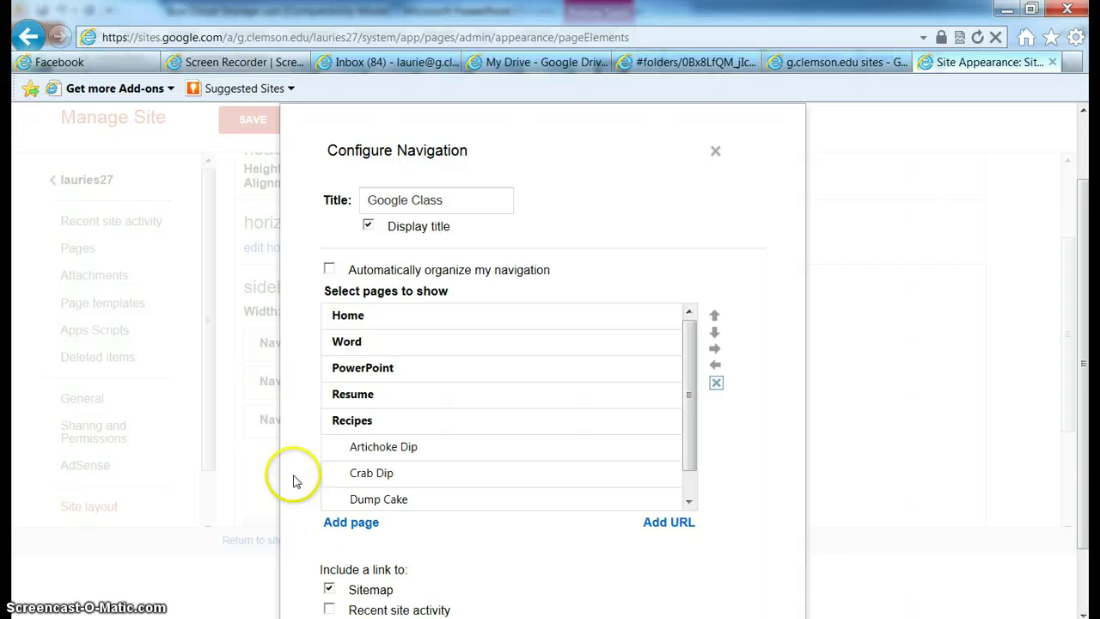
{"action": "left_click", "coordinate": [343, 525]}
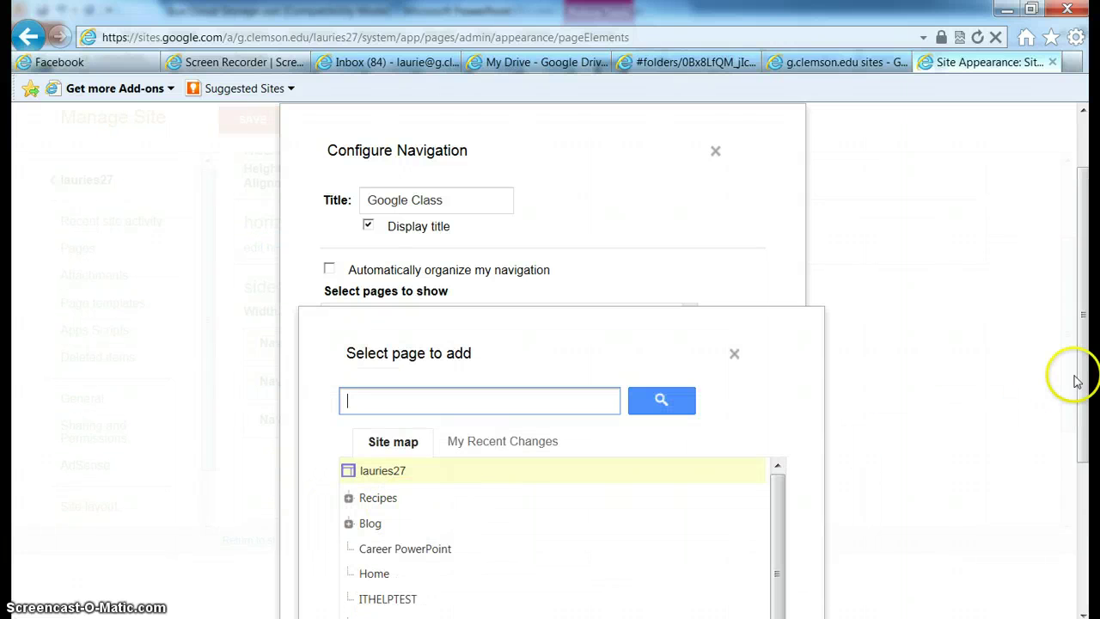
{"action": "left_click_drag", "start_coordinate": [1074, 375], "coordinate": [1081, 507]}
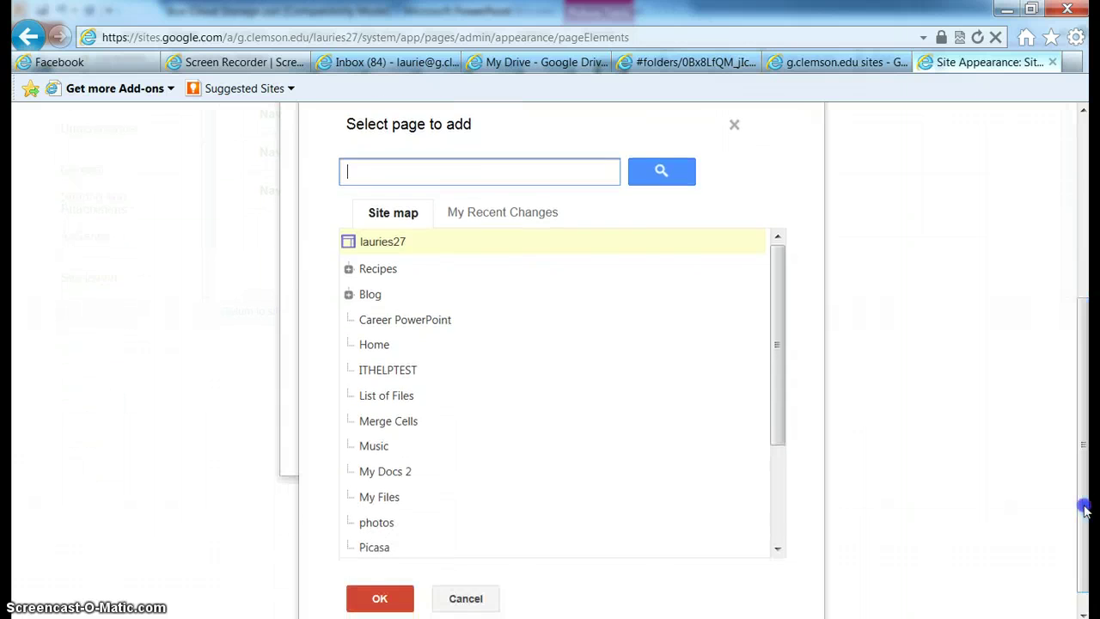
{"action": "left_click", "coordinate": [395, 320]}
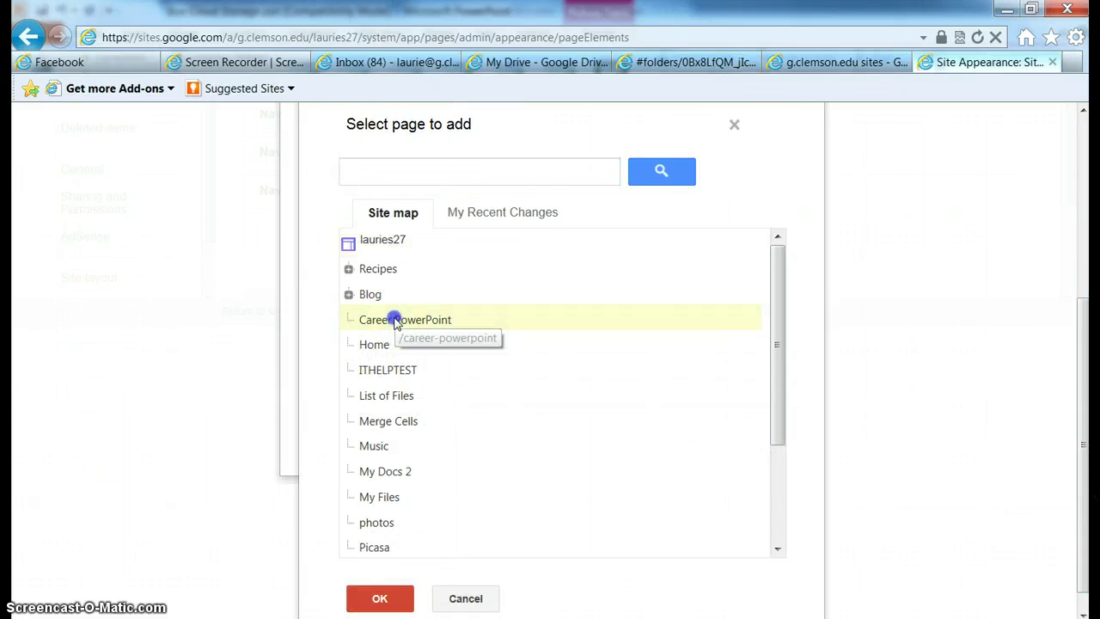
{"action": "left_click", "coordinate": [381, 597]}
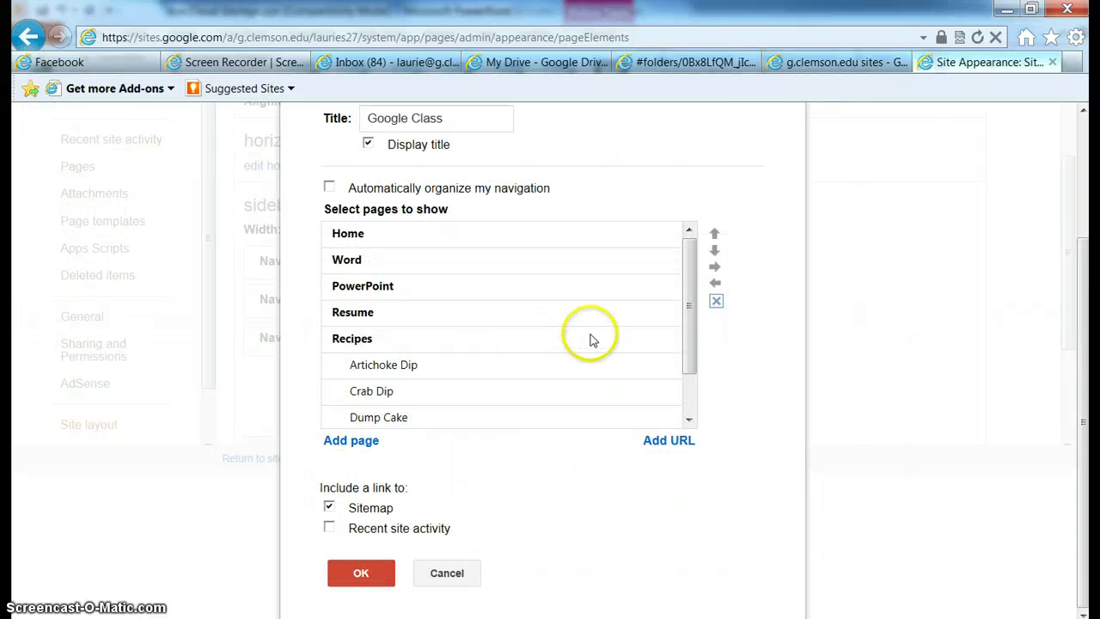
{"action": "left_click_drag", "start_coordinate": [690, 336], "coordinate": [689, 406]}
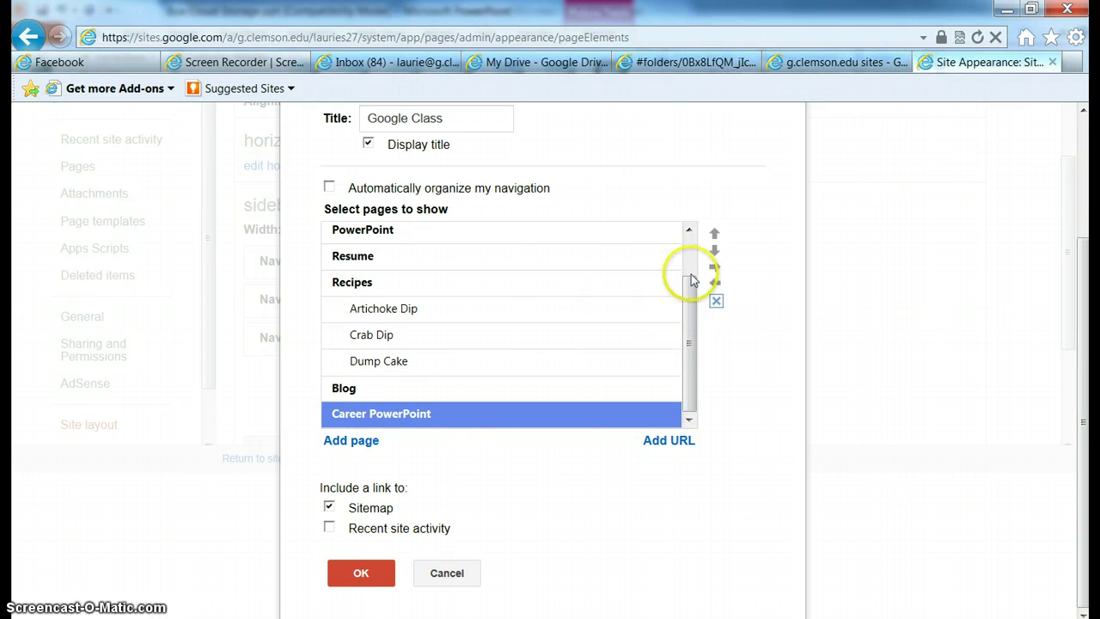
{"action": "left_click", "coordinate": [714, 234]}
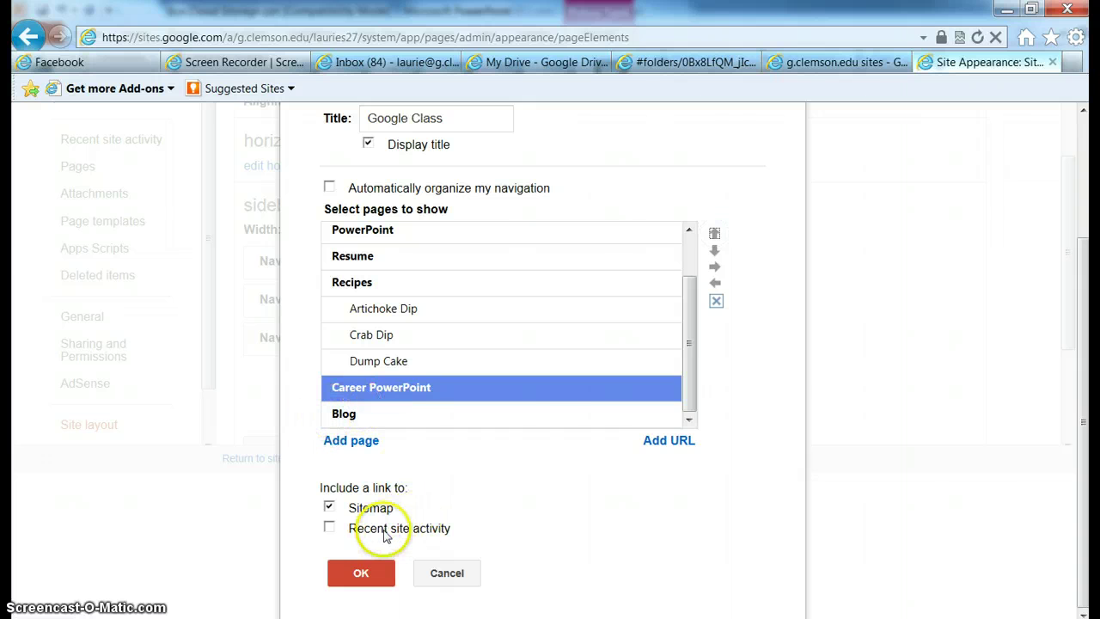
{"action": "left_click", "coordinate": [364, 573]}
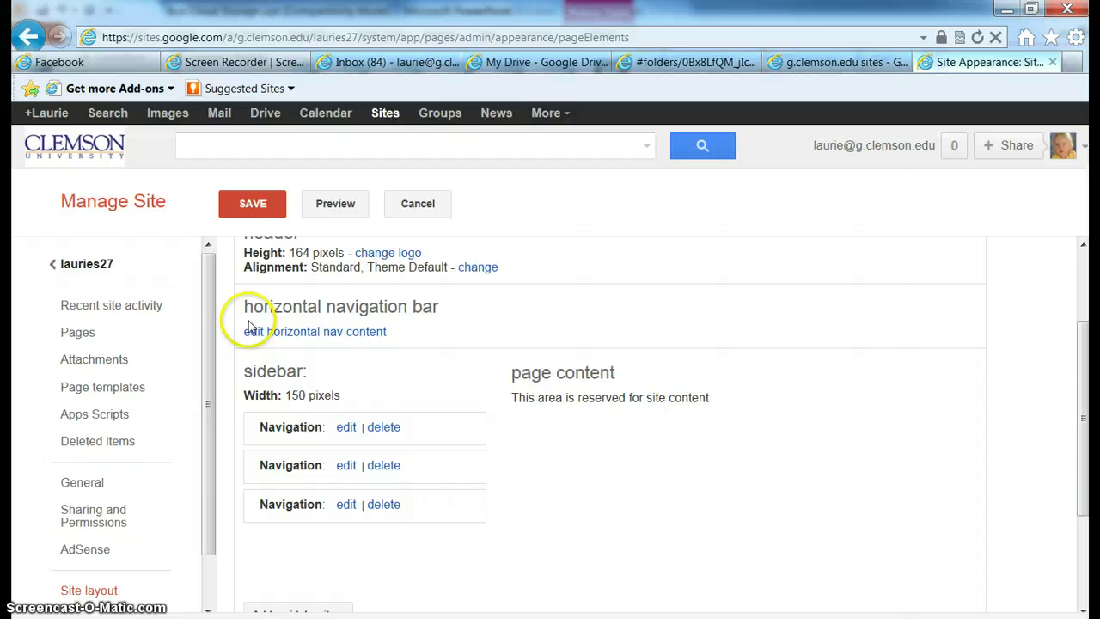
- Save the layout, return to the site, and open Career PowerPoint from the sidebar to view the presentation
{"action": "left_click", "coordinate": [255, 205]}
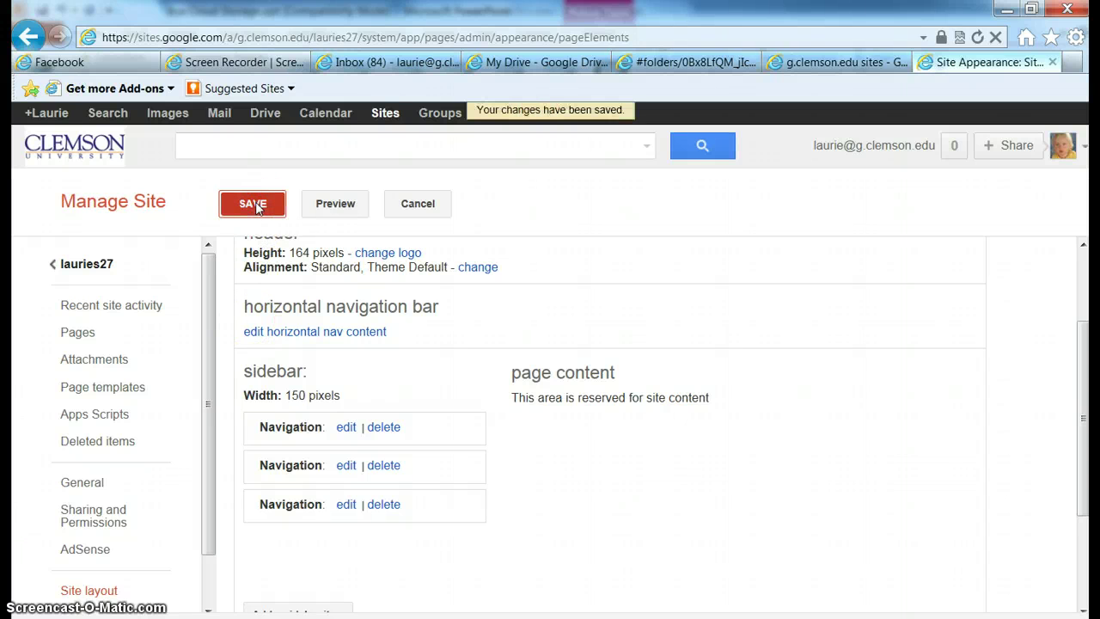
{"action": "left_click", "coordinate": [84, 266]}
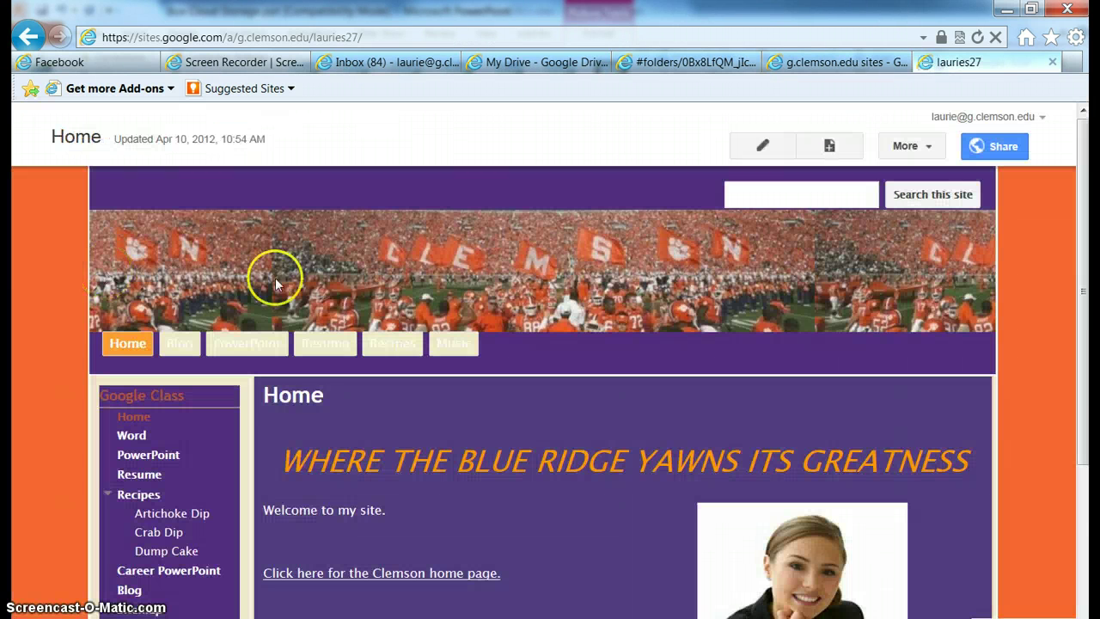
{"action": "left_click", "coordinate": [196, 572]}
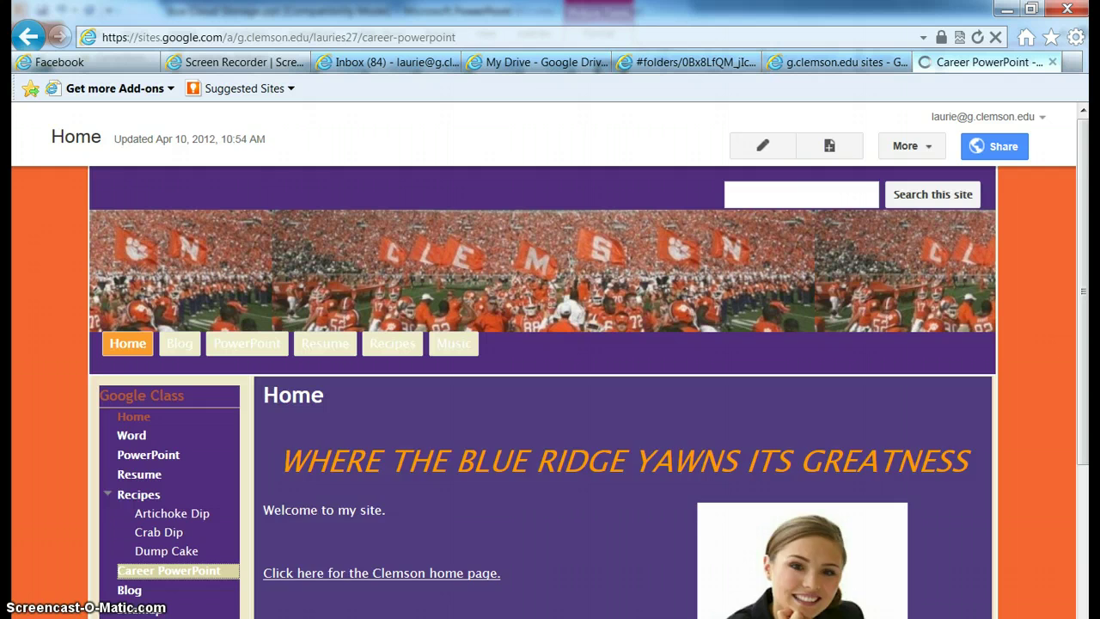
{"action": "scroll", "coordinate": [1080, 220], "scroll_direction": "down", "scroll_amount": 3}
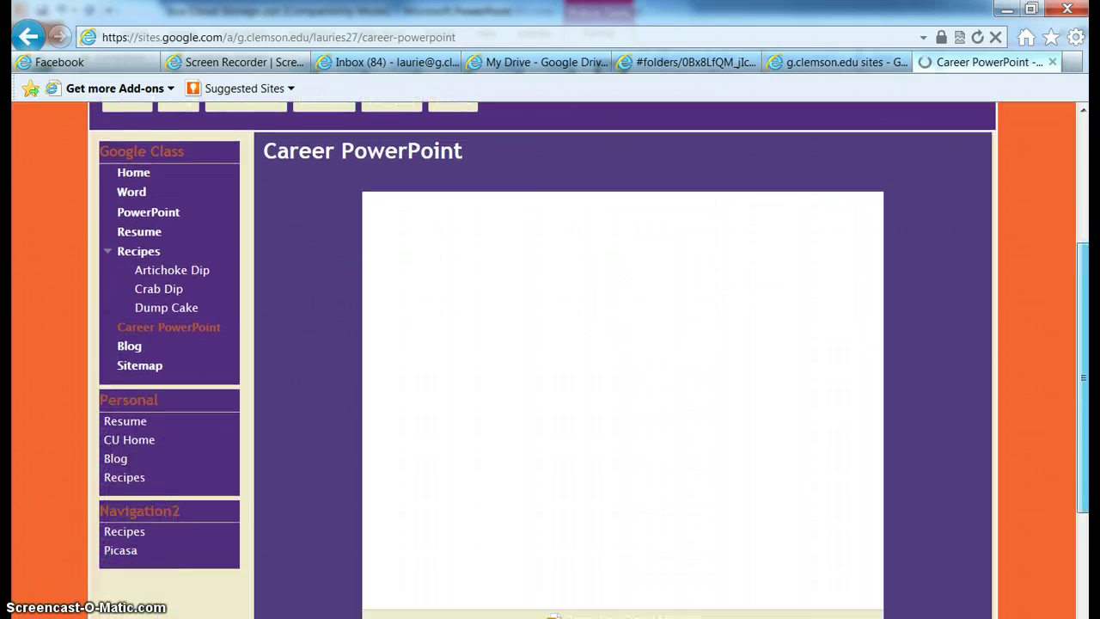